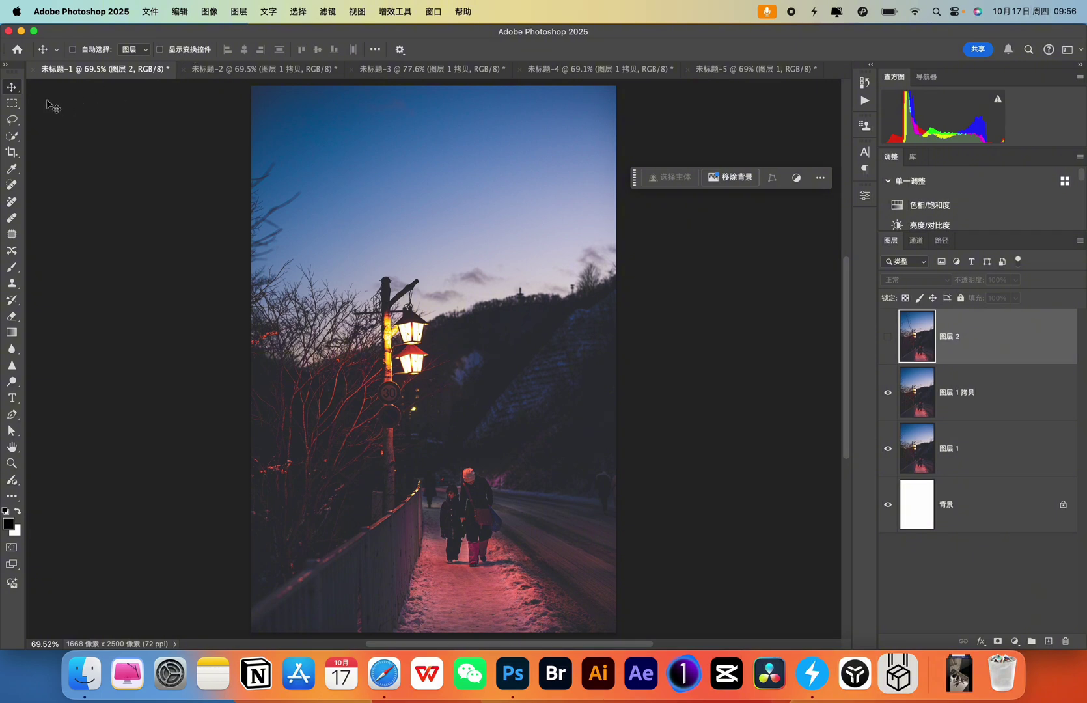
Step: With the Remove tool and Find Distractions ready, show 图层 2 so the power lines return
{"action": "left_click", "coordinate": [10, 206]}
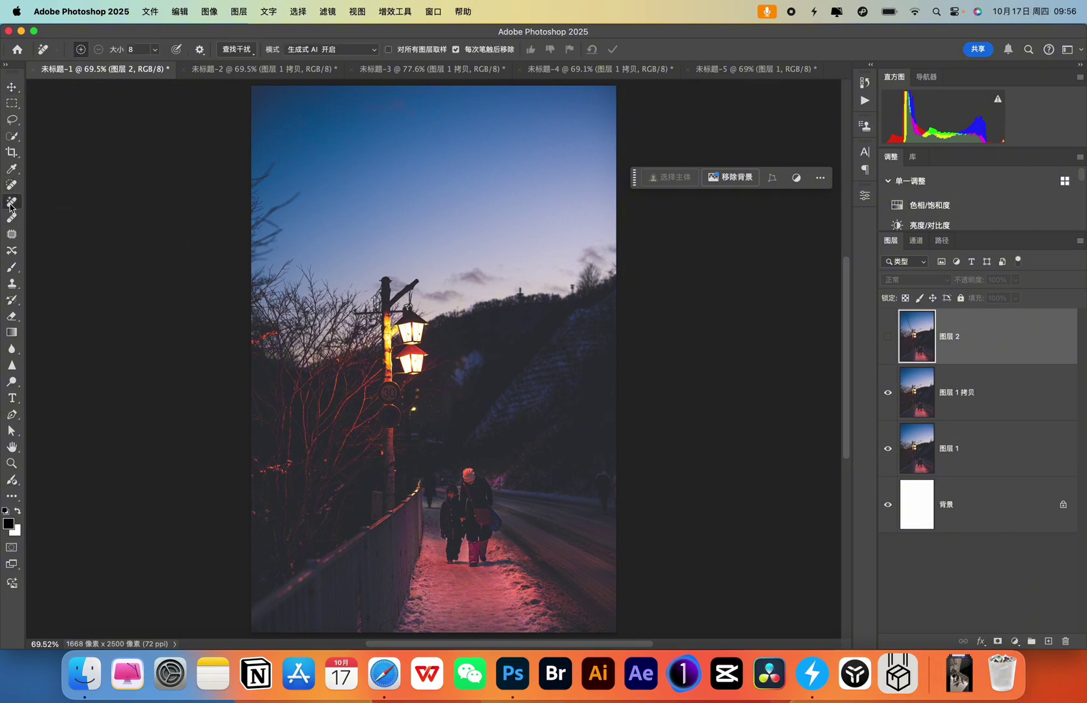
{"action": "left_click", "coordinate": [233, 52]}
{"action": "left_click", "coordinate": [888, 337]}
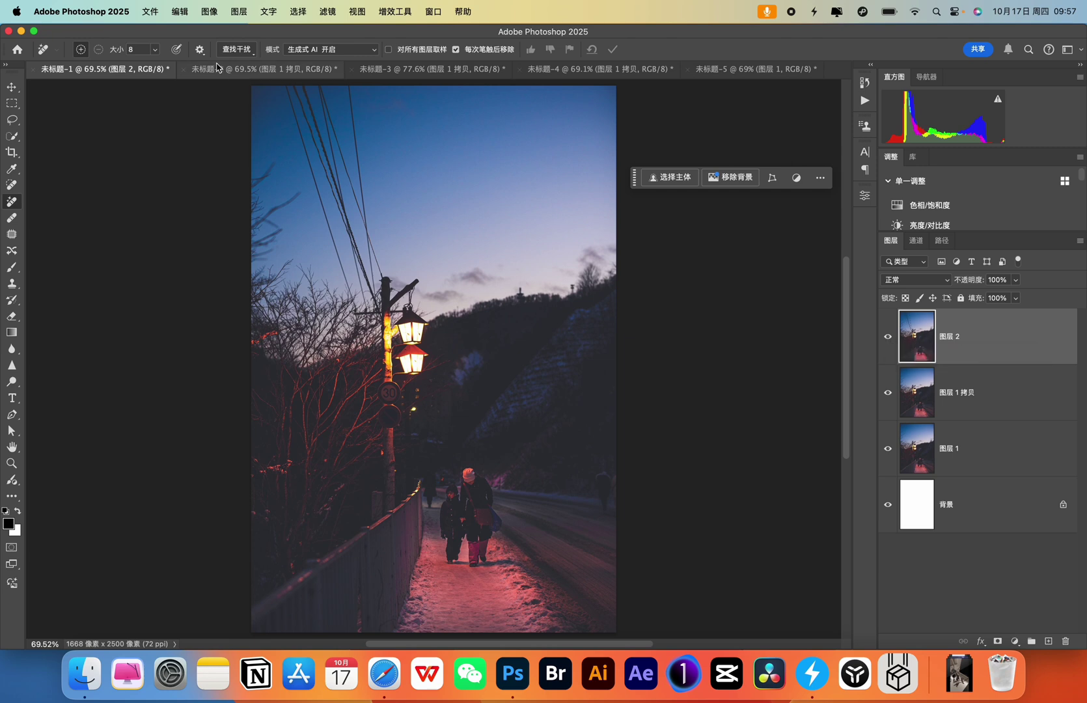
{"action": "left_click", "coordinate": [240, 51]}
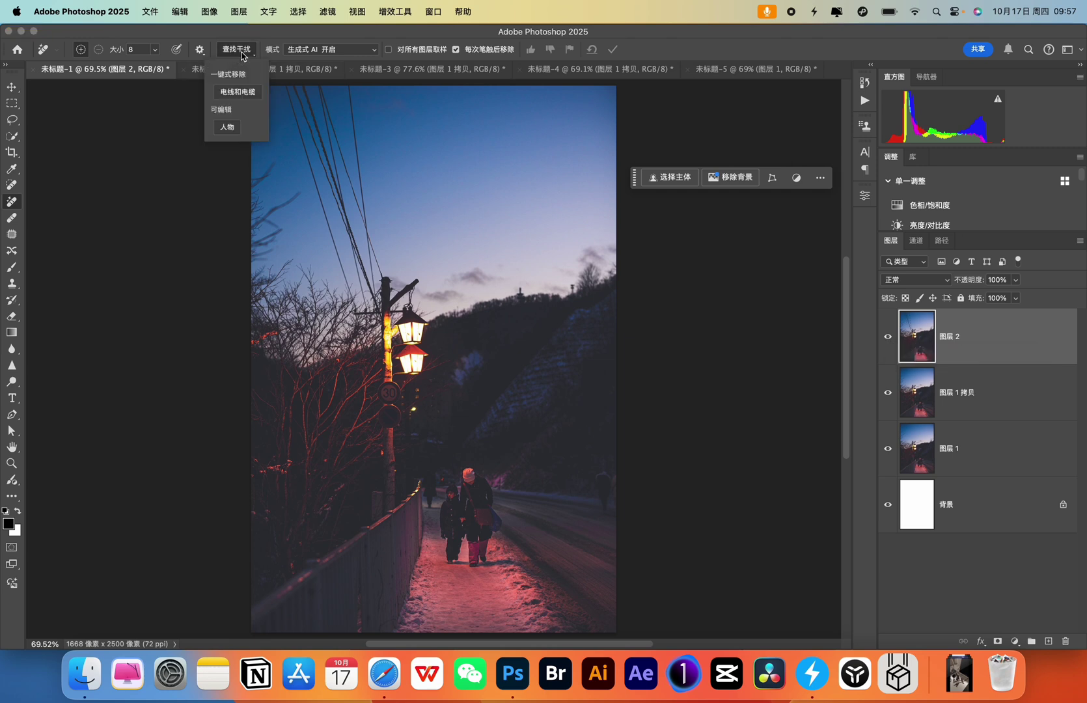
{"action": "left_click", "coordinate": [239, 94]}
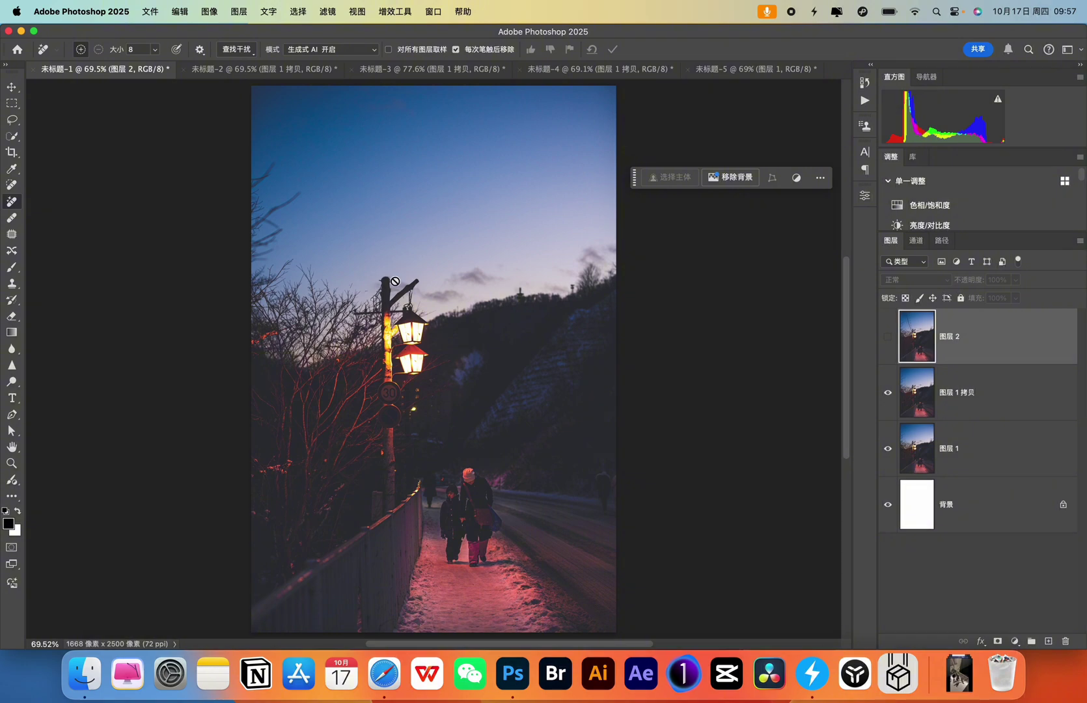
{"action": "key", "text": "z"}
{"action": "left_click_drag", "start_coordinate": [376, 275], "coordinate": [467, 338]}
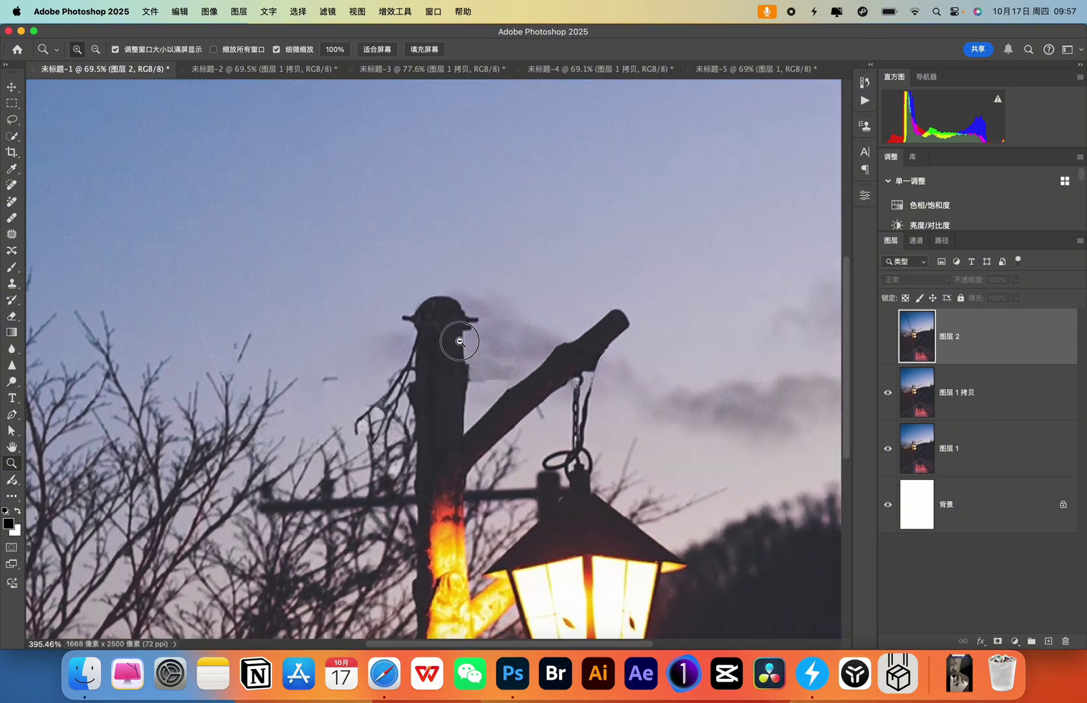
{"action": "key", "text": "j"}
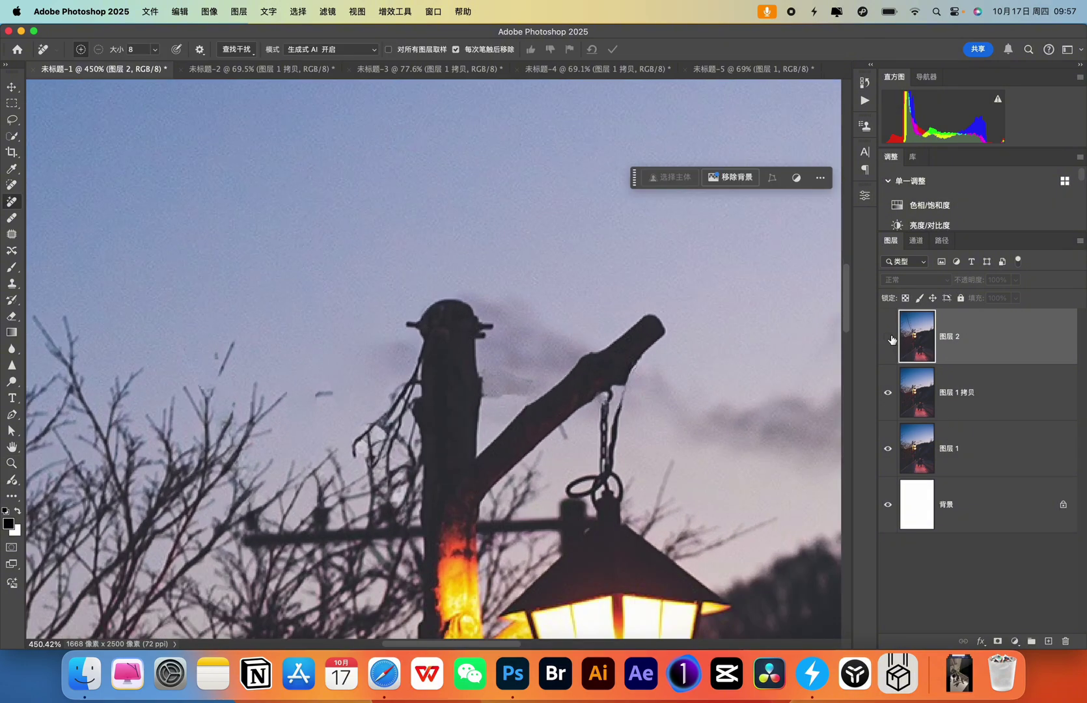
{"action": "left_click", "coordinate": [889, 337]}
{"action": "left_click", "coordinate": [889, 337]}
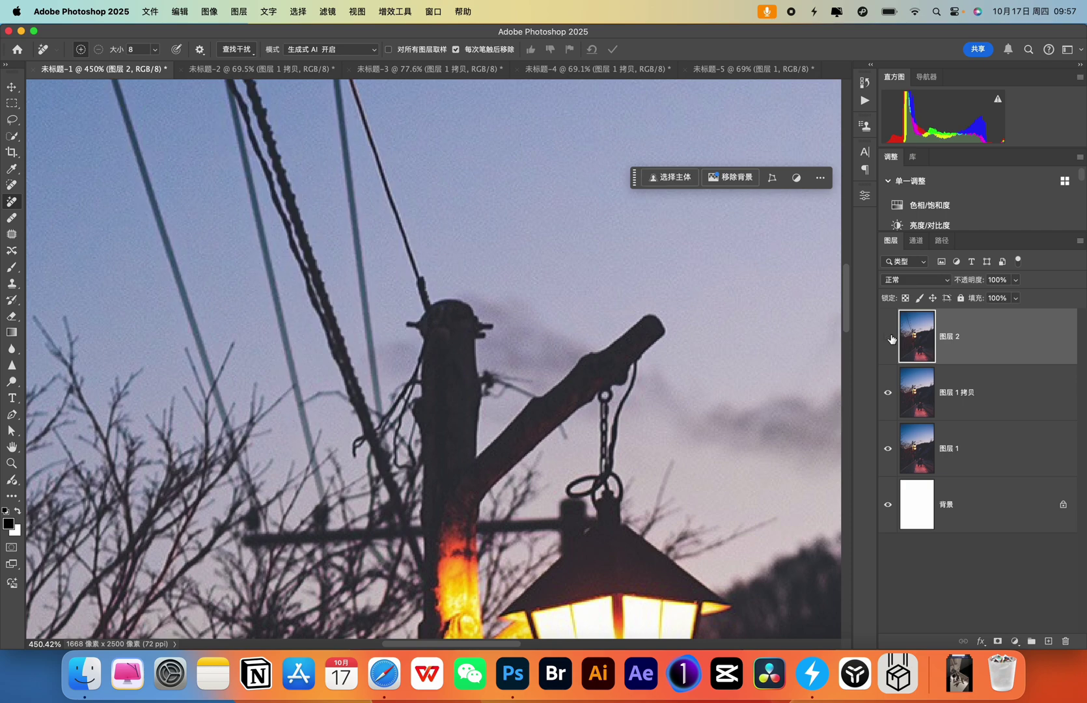
{"action": "left_click", "coordinate": [889, 337]}
{"action": "left_click", "coordinate": [889, 338]}
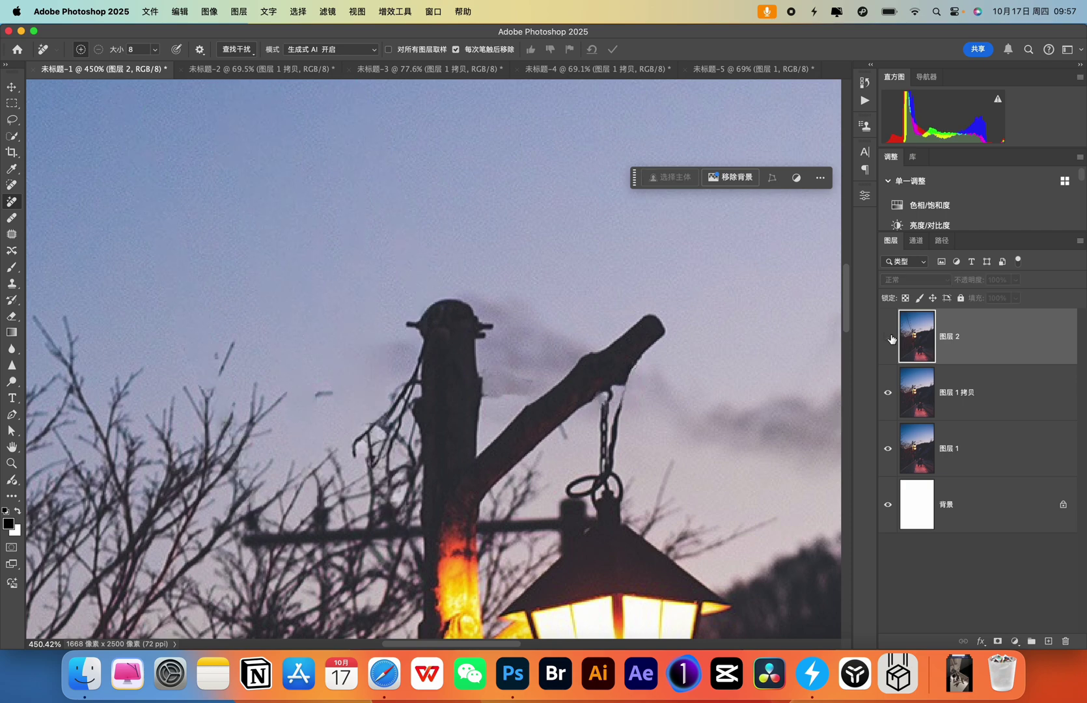
{"action": "left_click", "coordinate": [889, 337]}
{"action": "left_click", "coordinate": [889, 338]}
{"action": "left_click", "coordinate": [889, 337]}
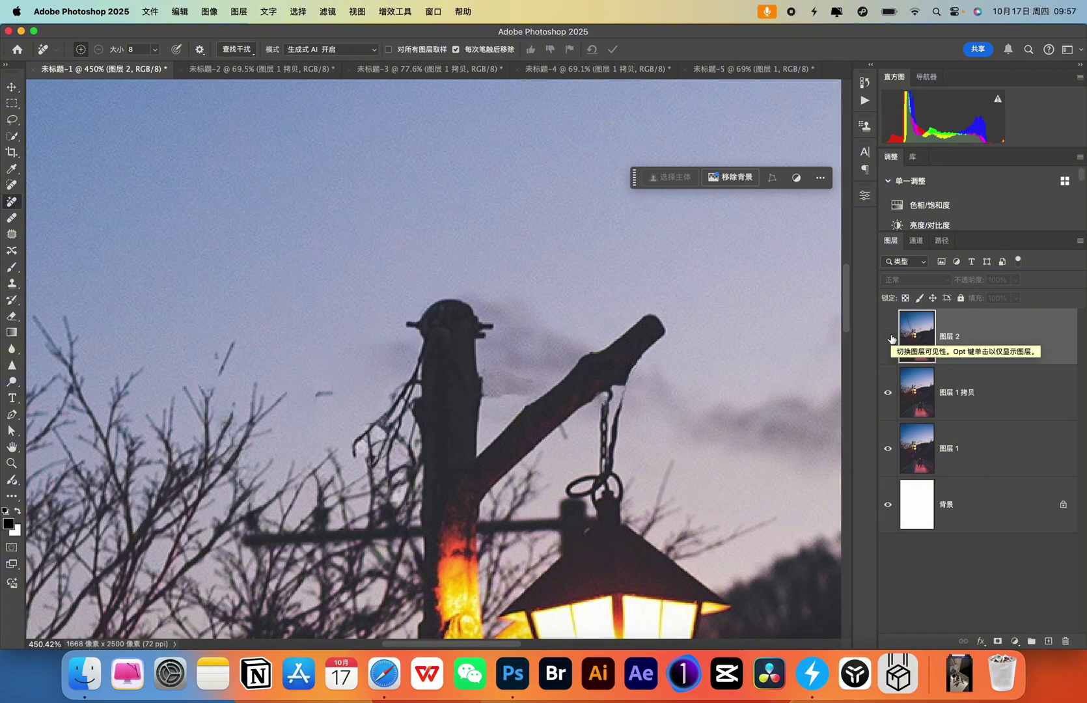
{"action": "left_click", "coordinate": [889, 337]}
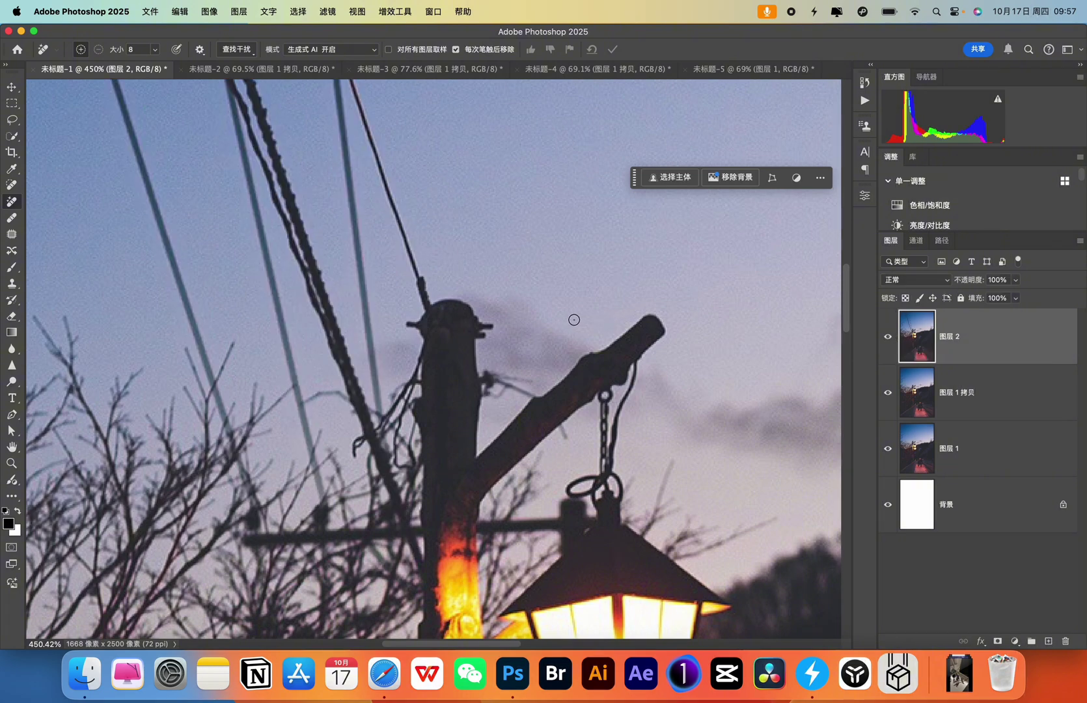
{"action": "key", "text": "z"}
{"action": "left_click_drag", "start_coordinate": [571, 319], "coordinate": [455, 319]}
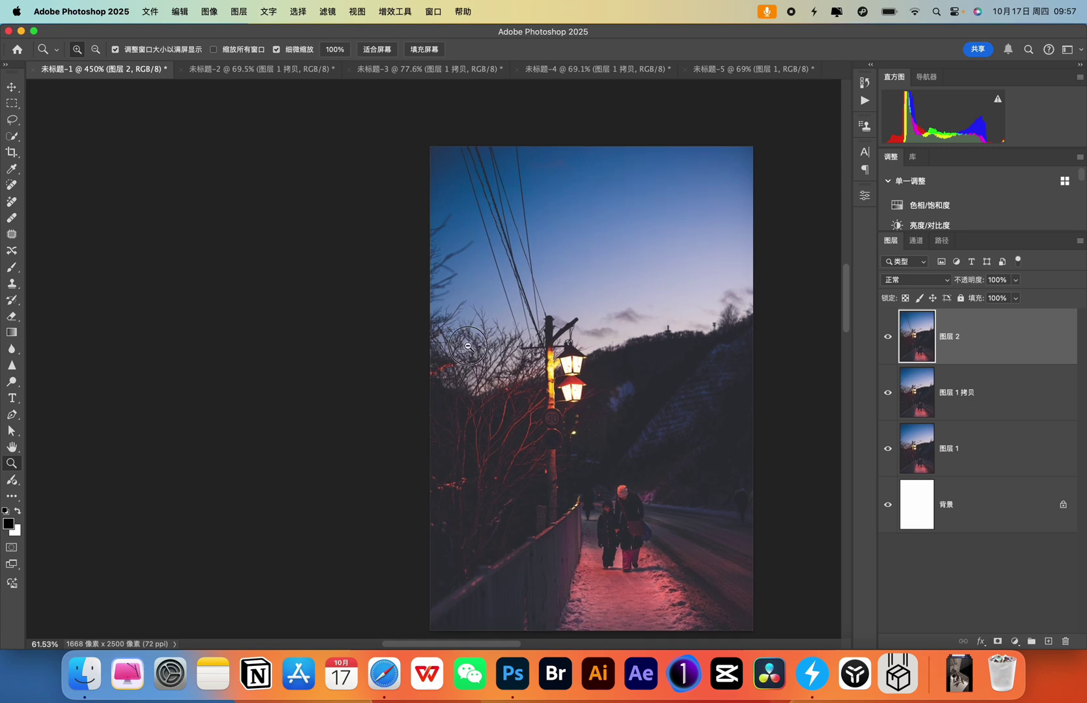
{"action": "key", "text": "j"}
{"action": "key", "text": "super+0"}
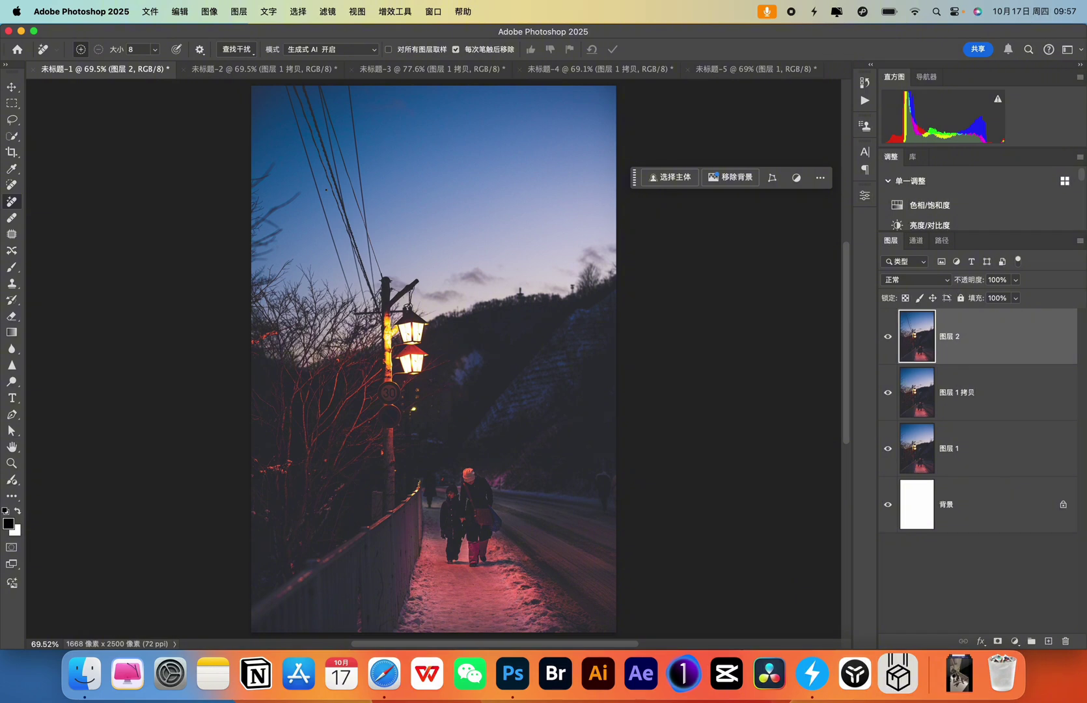
Step: Switch to the tram photo 未标题-3, hide 图层 1 拷贝 to reveal wires, and list distraction options
{"action": "left_click", "coordinate": [425, 68]}
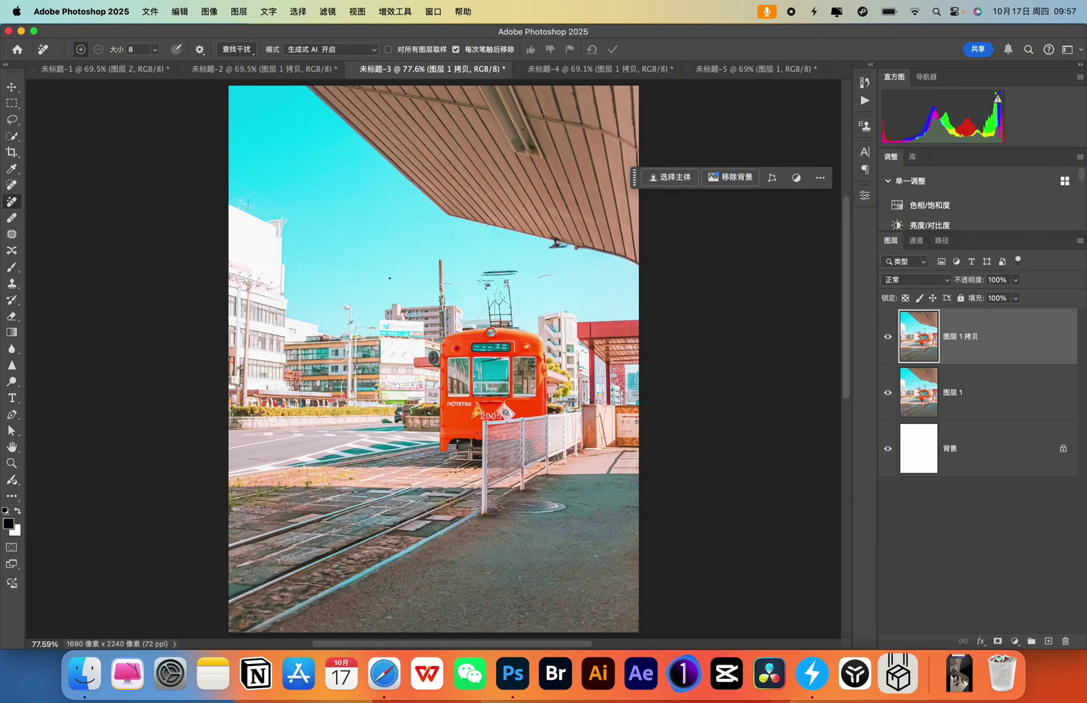
{"action": "left_click", "coordinate": [888, 336]}
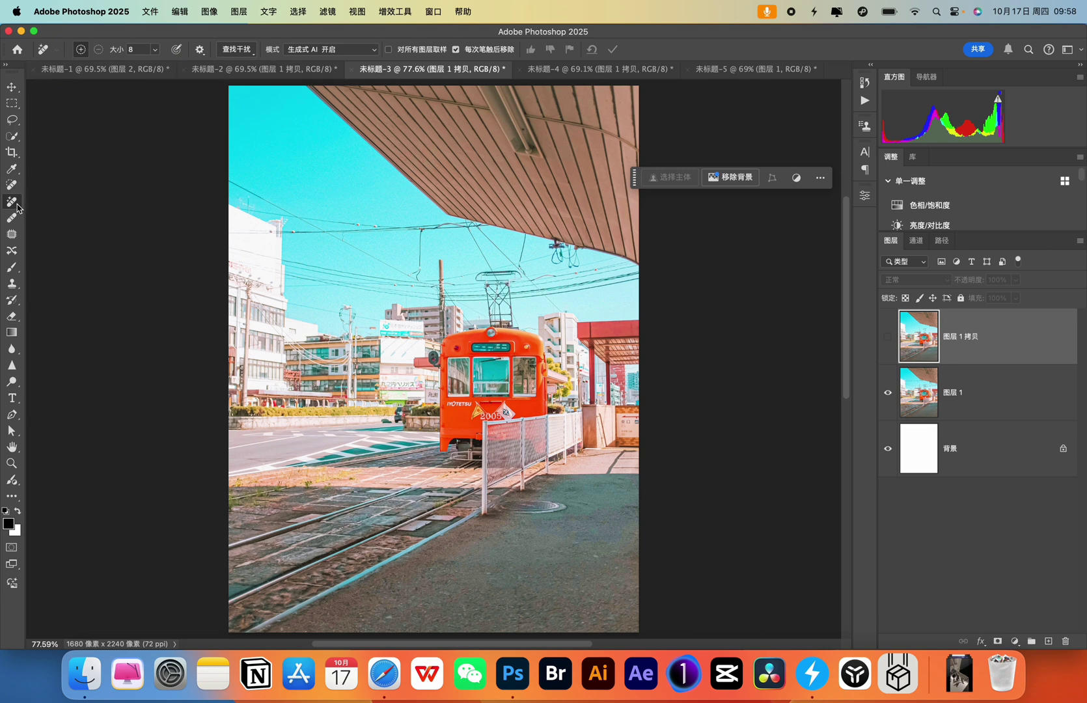
{"action": "left_click", "coordinate": [231, 51]}
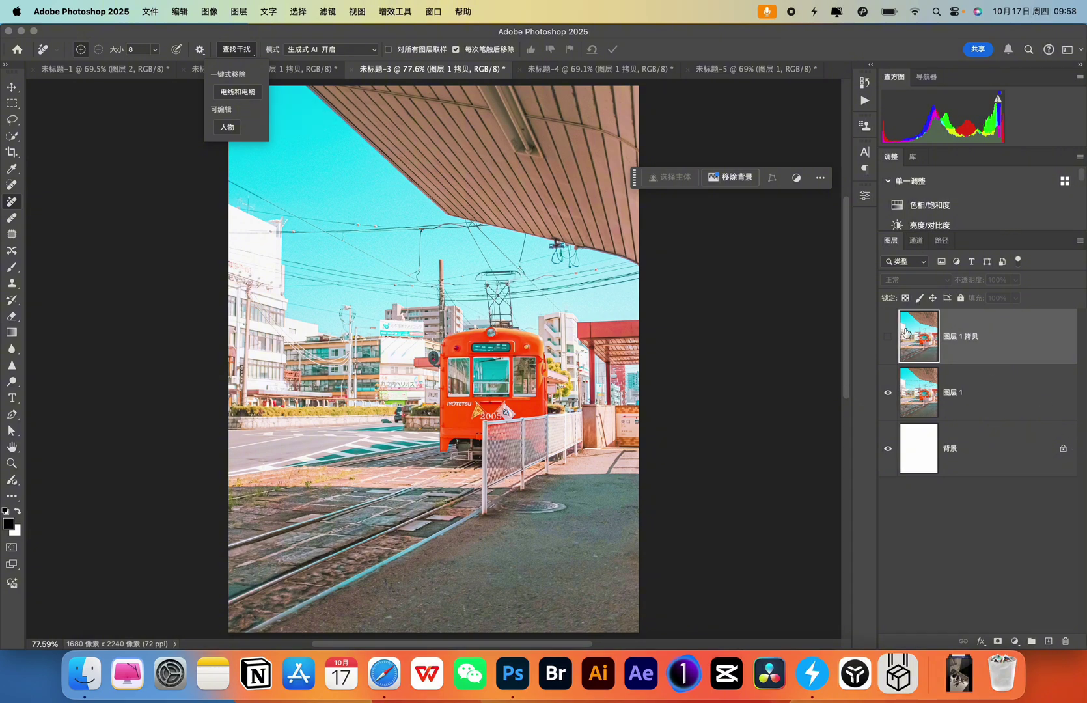
Step: Show 图层 1 拷贝, zoom in on the pantograph, and duplicate the layer as 图层 1 拷贝 2
{"action": "left_click", "coordinate": [887, 338]}
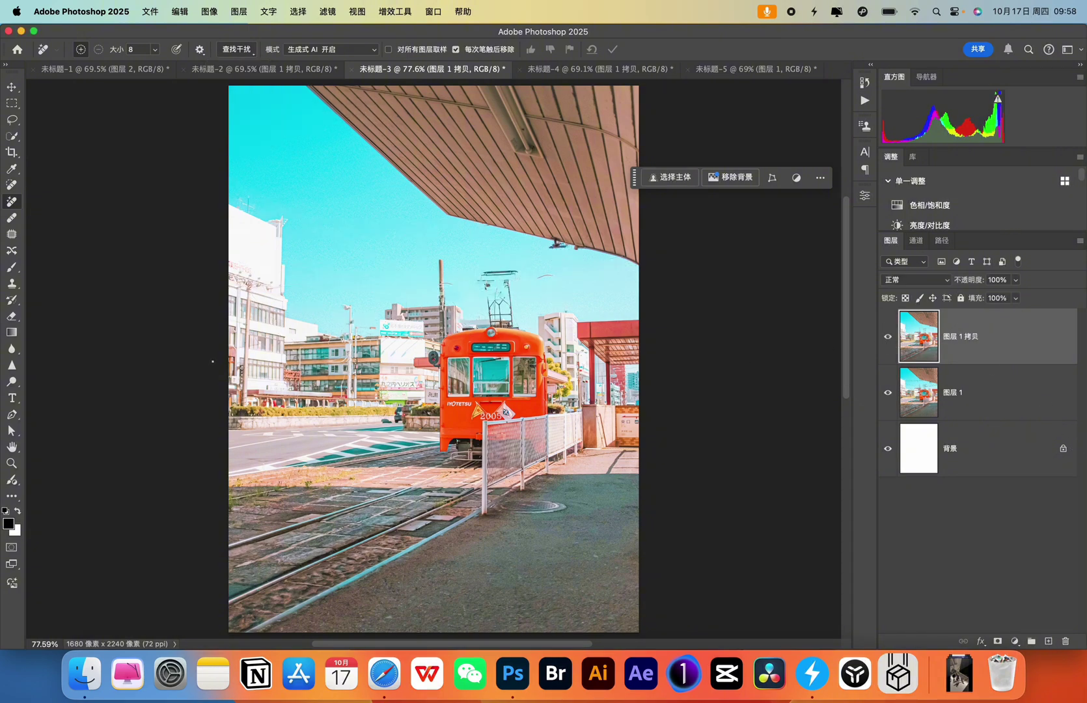
{"action": "key", "text": "z"}
{"action": "left_click_drag", "start_coordinate": [495, 272], "coordinate": [574, 372]}
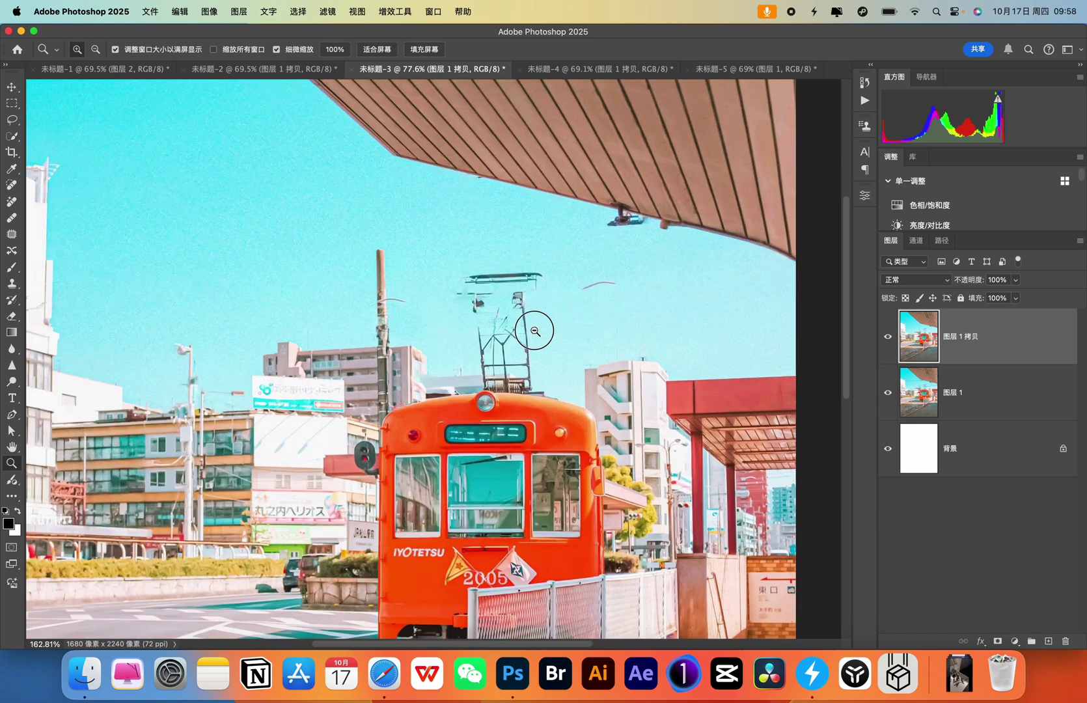
{"action": "key", "text": "j"}
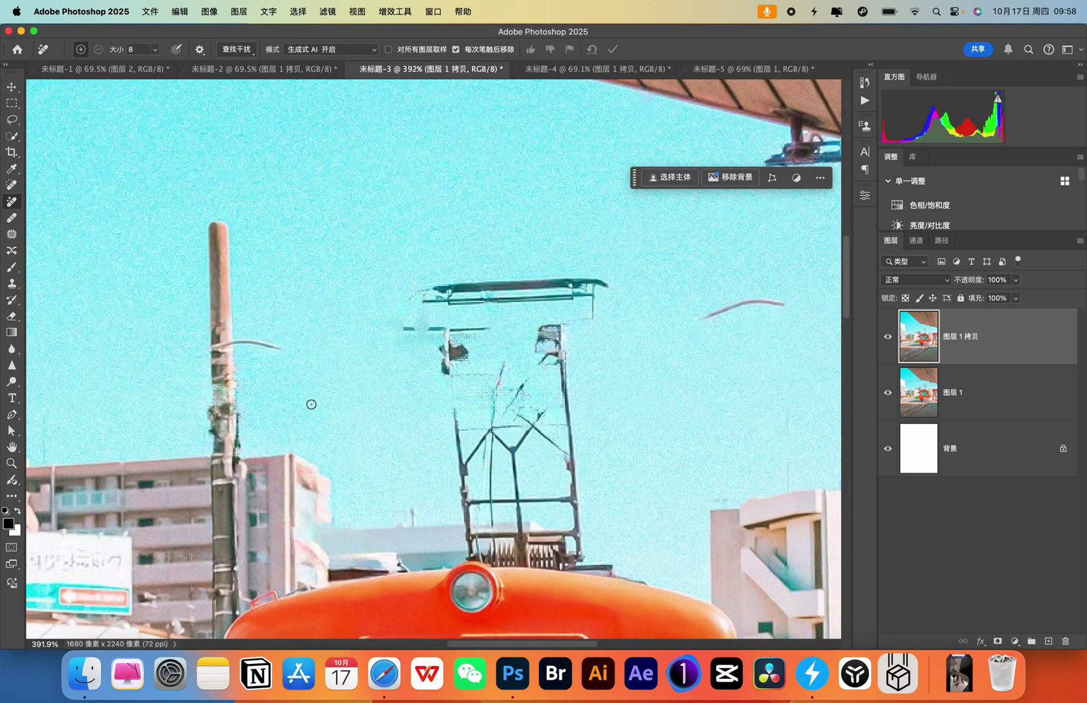
{"action": "left_click_drag", "start_coordinate": [290, 410], "coordinate": [396, 352]}
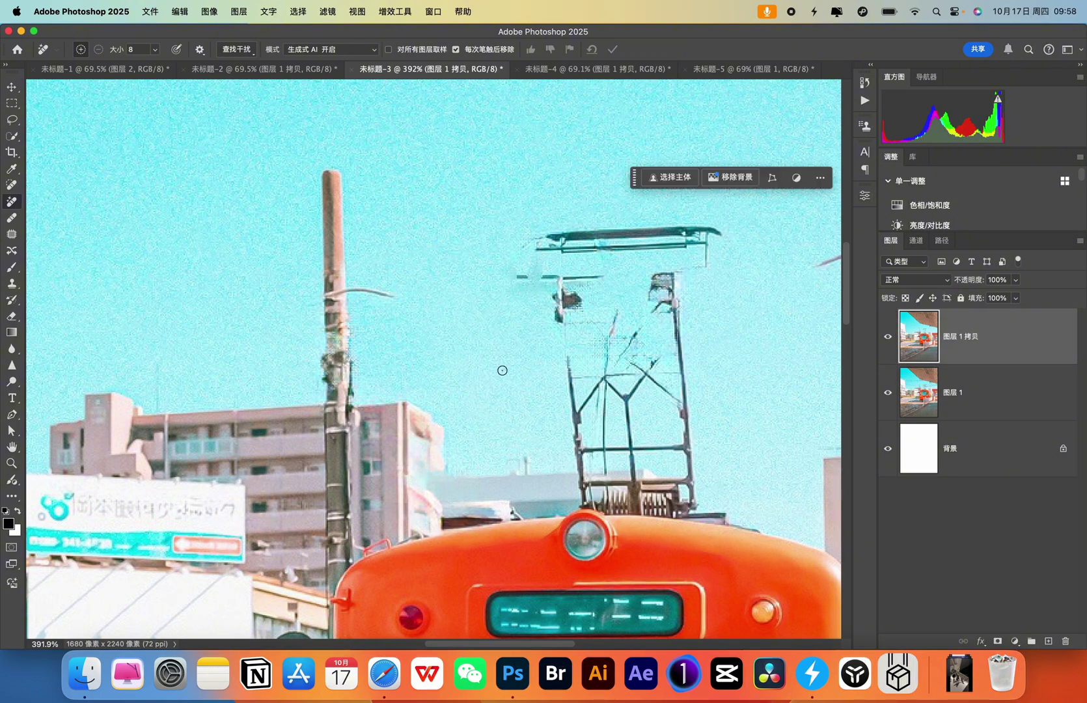
{"action": "key", "text": "ctrl+j"}
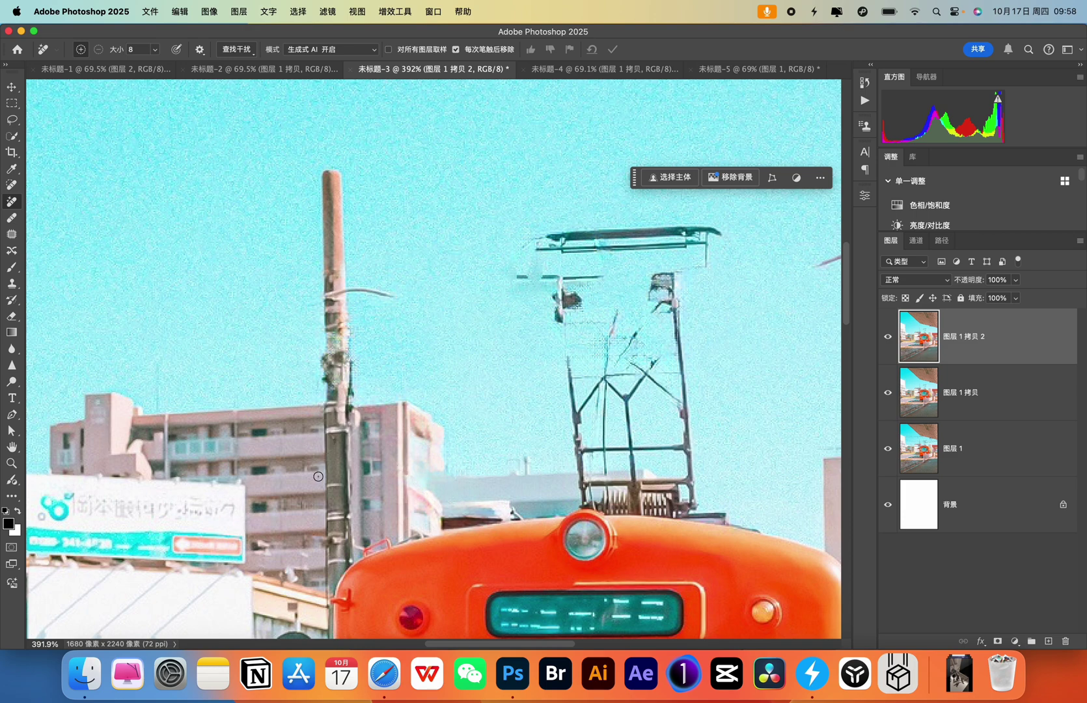
Step: Remove the wire across the buildings left of the tram and compare before and after
{"action": "left_click_drag", "start_coordinate": [332, 483], "coordinate": [457, 123]}
{"action": "left_click_drag", "start_coordinate": [284, 386], "coordinate": [539, 355]}
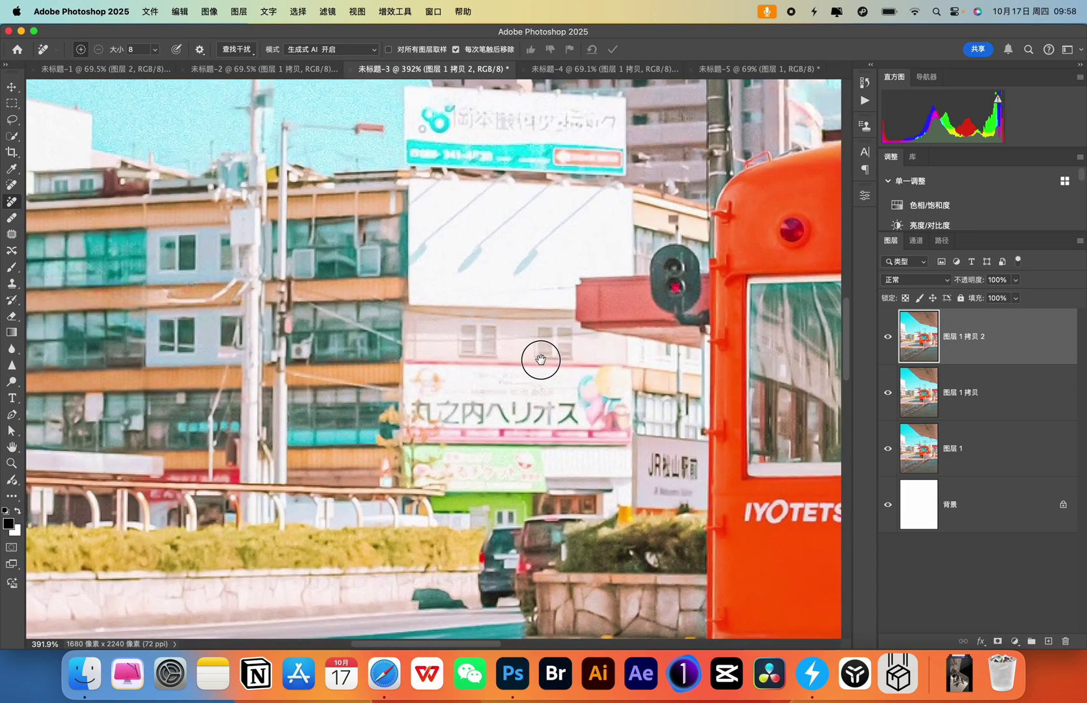
{"action": "scroll", "coordinate": [368, 279], "scroll_direction": "up", "scroll_amount": 3}
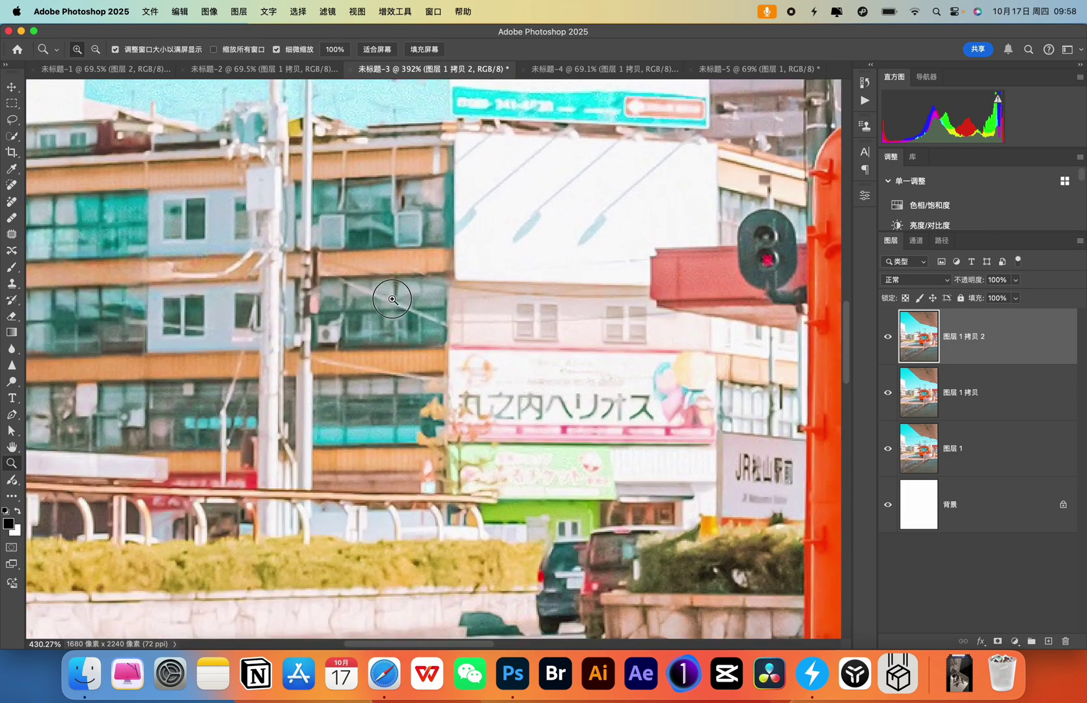
{"action": "scroll", "coordinate": [368, 279], "scroll_direction": "up", "scroll_amount": 2}
{"action": "left_click_drag", "start_coordinate": [317, 281], "coordinate": [502, 364]}
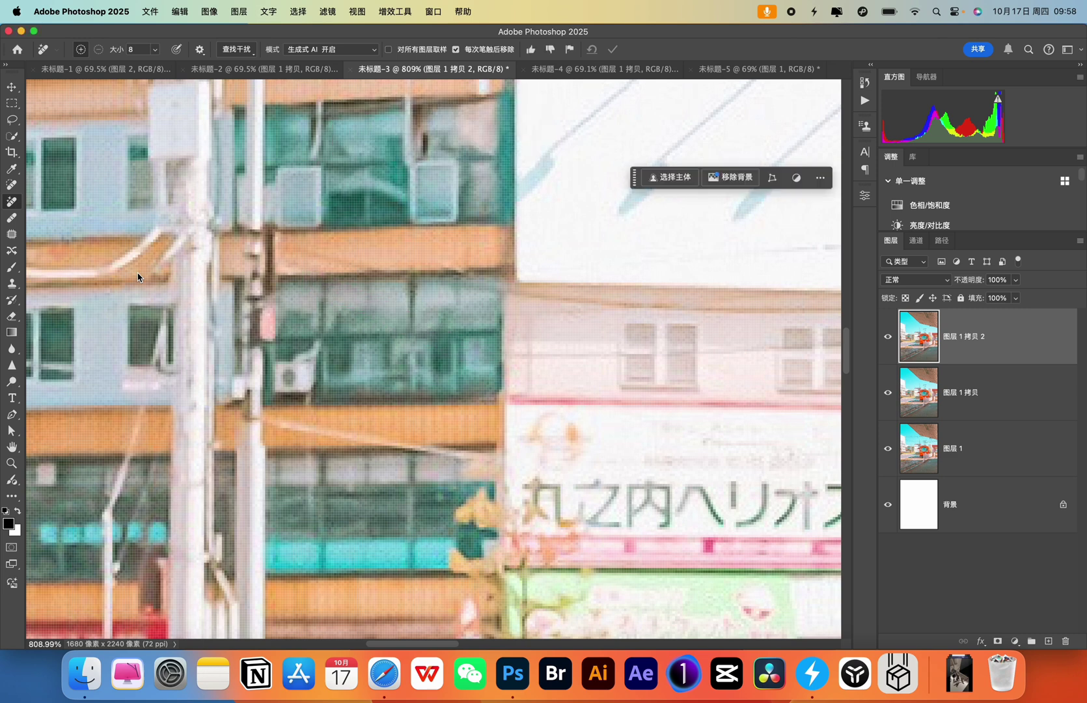
{"action": "left_click", "coordinate": [886, 337]}
{"action": "left_click", "coordinate": [887, 338]}
Step: Zoom out to fit the whole tram photo, keeping the Remove tool active
{"action": "key", "text": "z"}
{"action": "left_click_drag", "start_coordinate": [479, 312], "coordinate": [423, 315]}
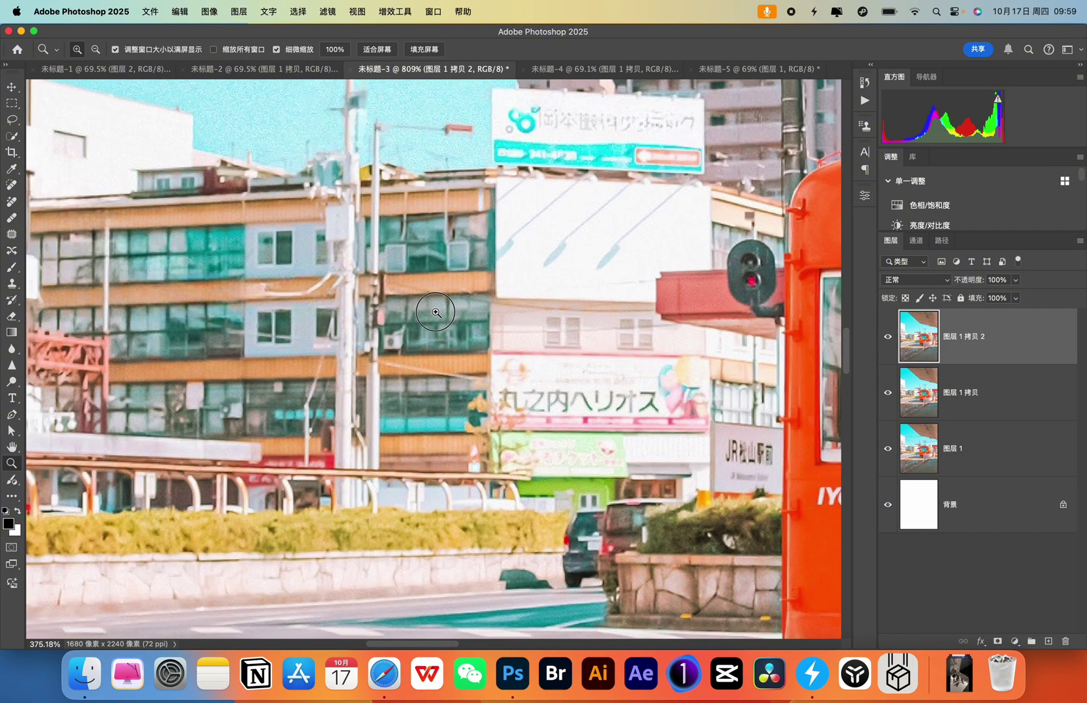
{"action": "key", "text": "super+0"}
{"action": "key", "text": "j"}
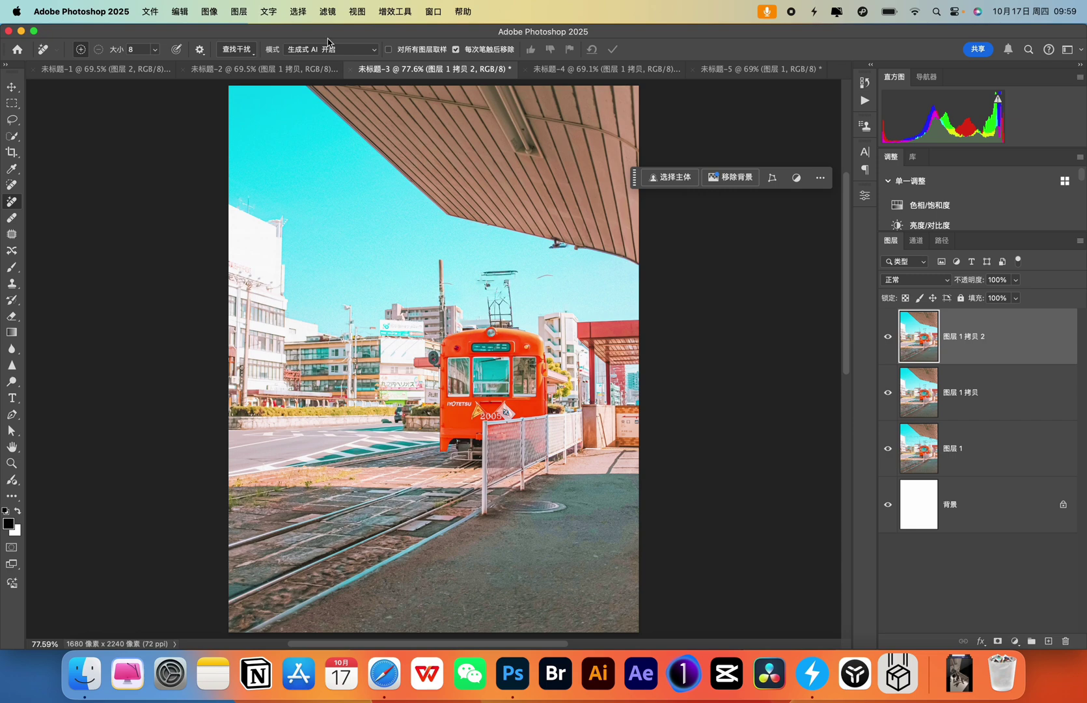
Step: Switch to the crosswalk photo 未标题-2 and zoom in on the tangled street wires
{"action": "left_click", "coordinate": [264, 69]}
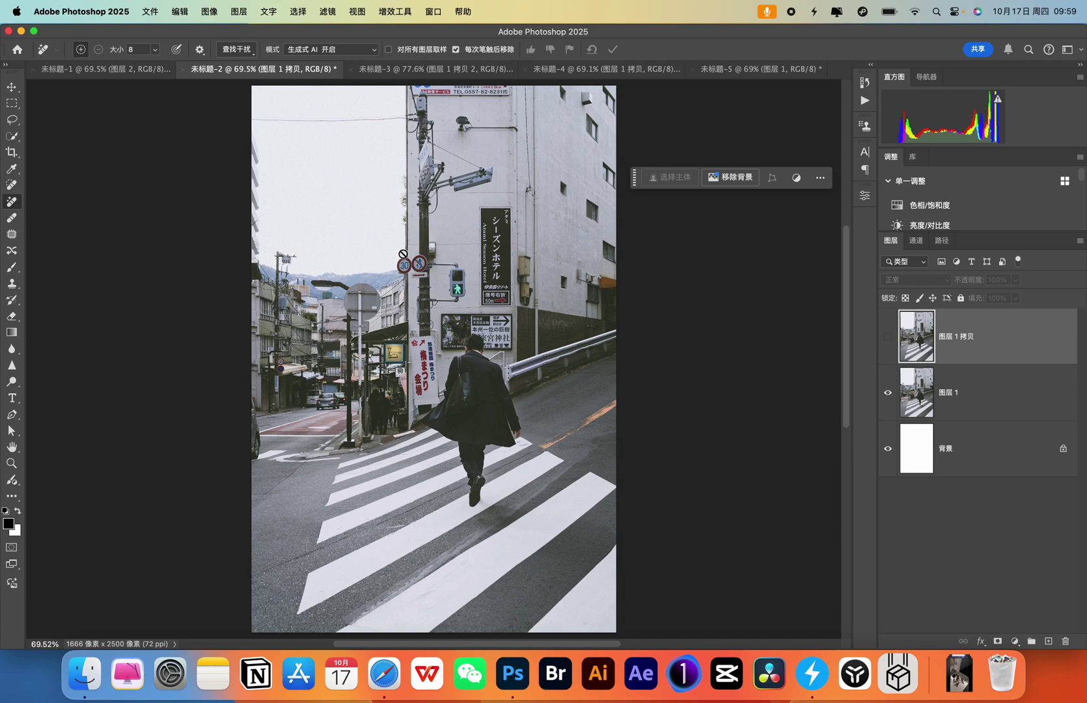
{"action": "key", "text": "z"}
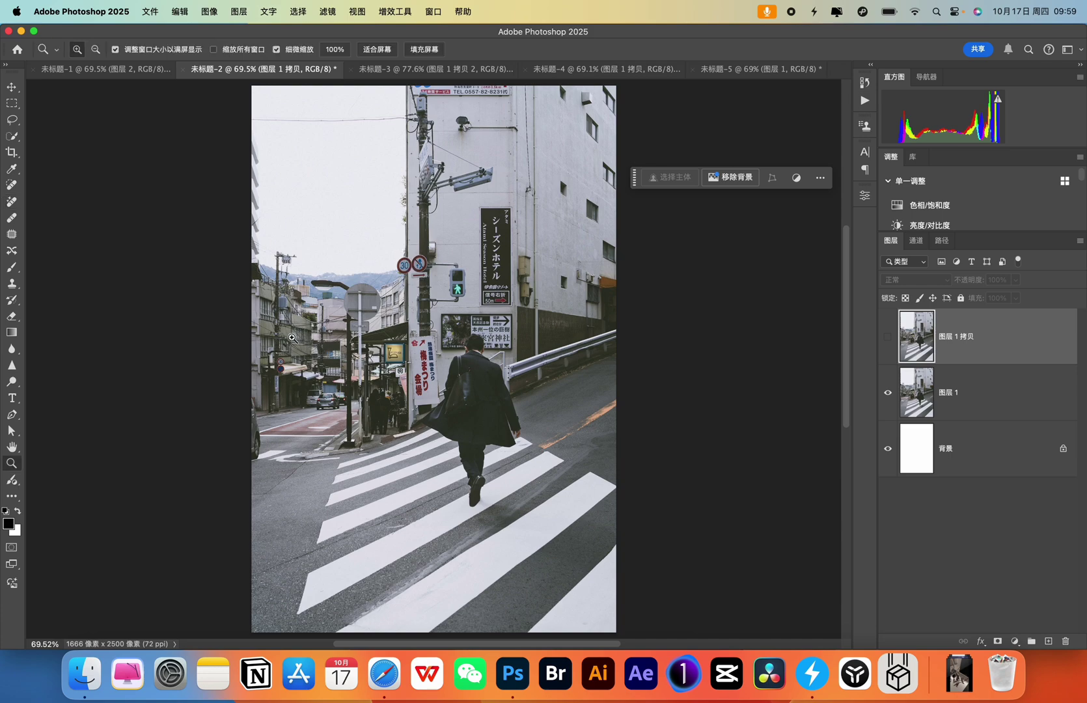
{"action": "left_click", "coordinate": [292, 338]}
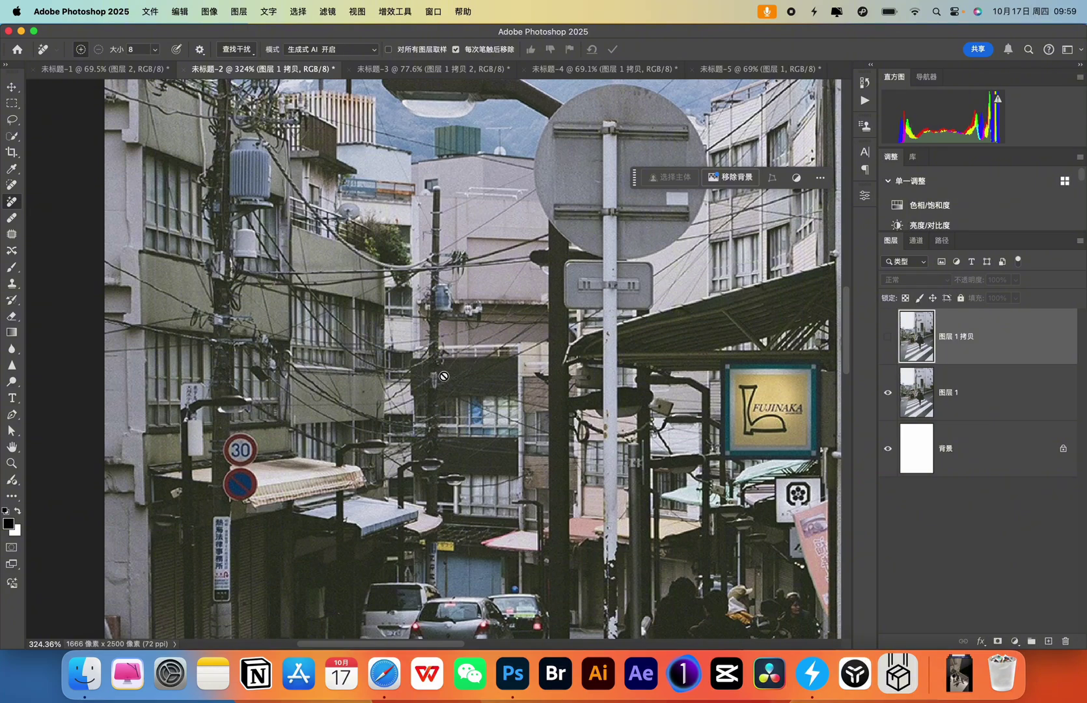
{"action": "key", "text": "z"}
{"action": "left_click", "coordinate": [464, 384], "text": "alt"}
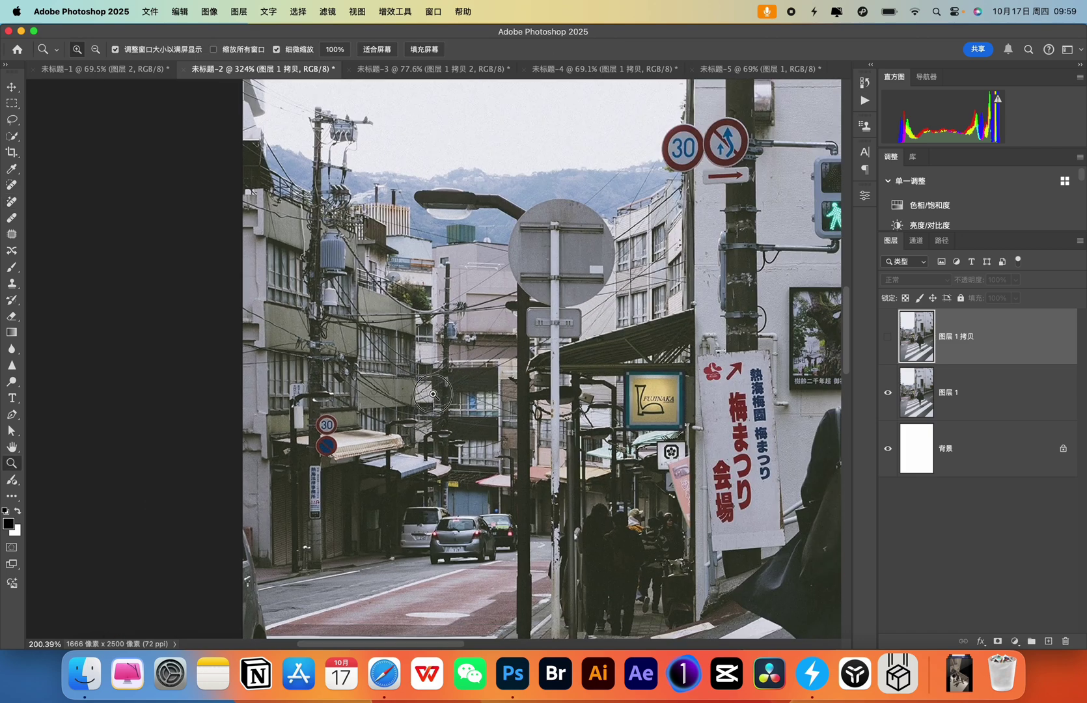
{"action": "left_click", "coordinate": [444, 394]}
{"action": "key", "text": "j"}
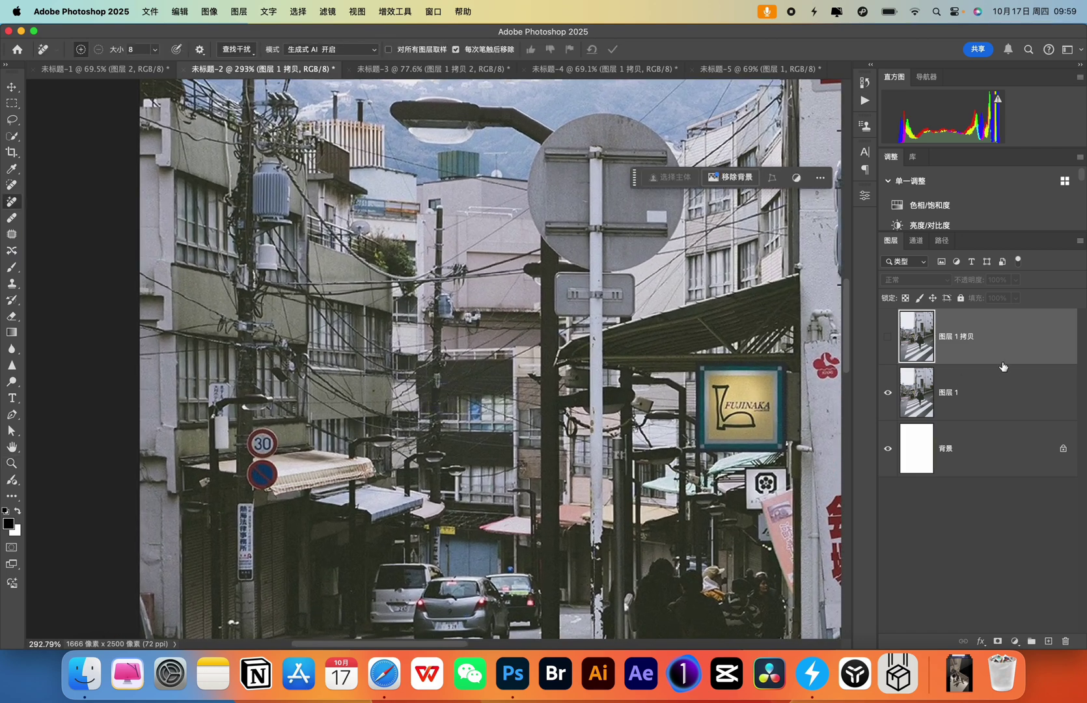
Step: Toggle the wire-free copy layer to compare with the original, then fit the photo to the window
{"action": "left_click", "coordinate": [891, 337]}
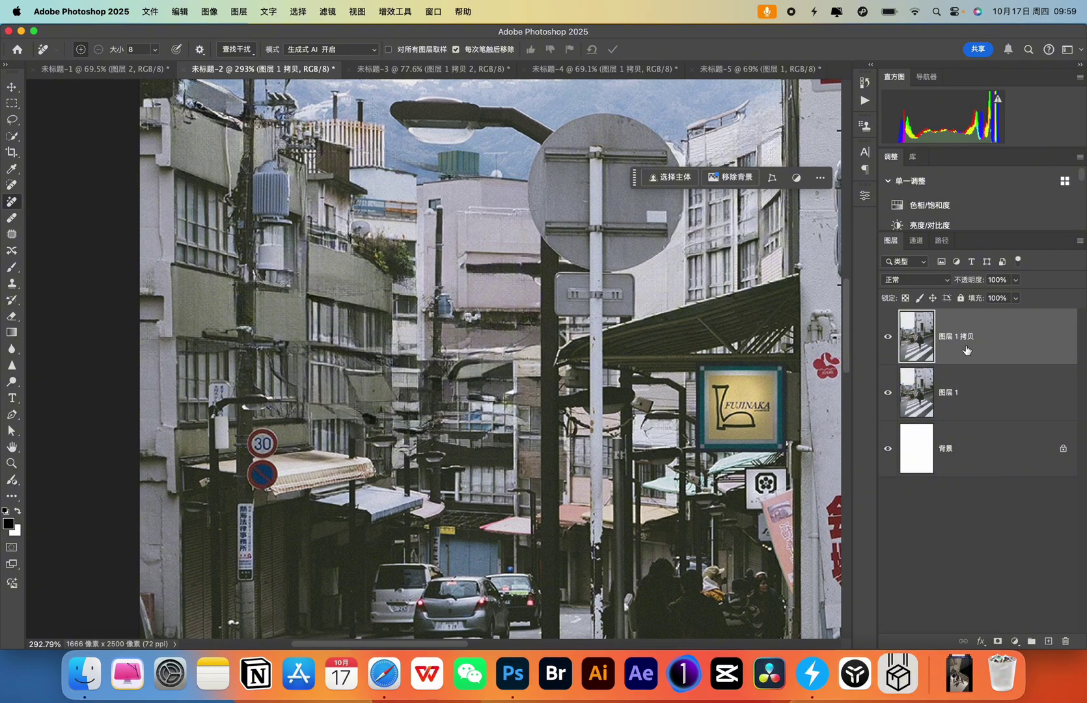
{"action": "left_click", "coordinate": [894, 337]}
{"action": "left_click", "coordinate": [892, 338]}
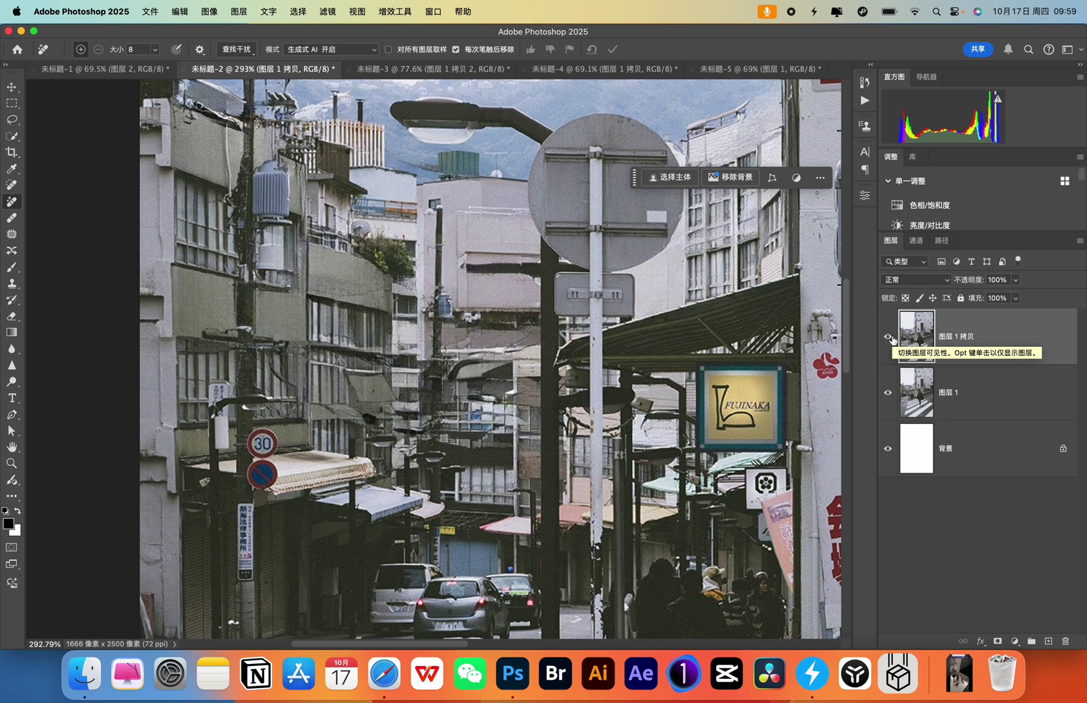
{"action": "key", "text": "z"}
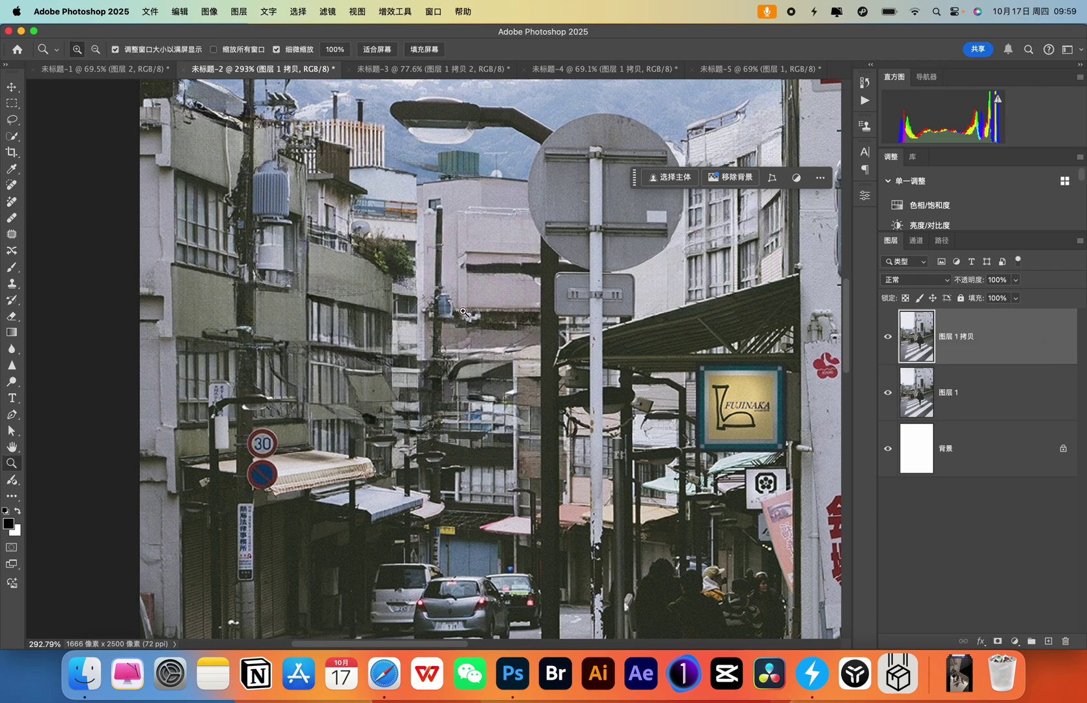
{"action": "left_click_drag", "start_coordinate": [460, 316], "coordinate": [377, 333]}
{"action": "key", "text": "j"}
{"action": "key", "text": "super+0"}
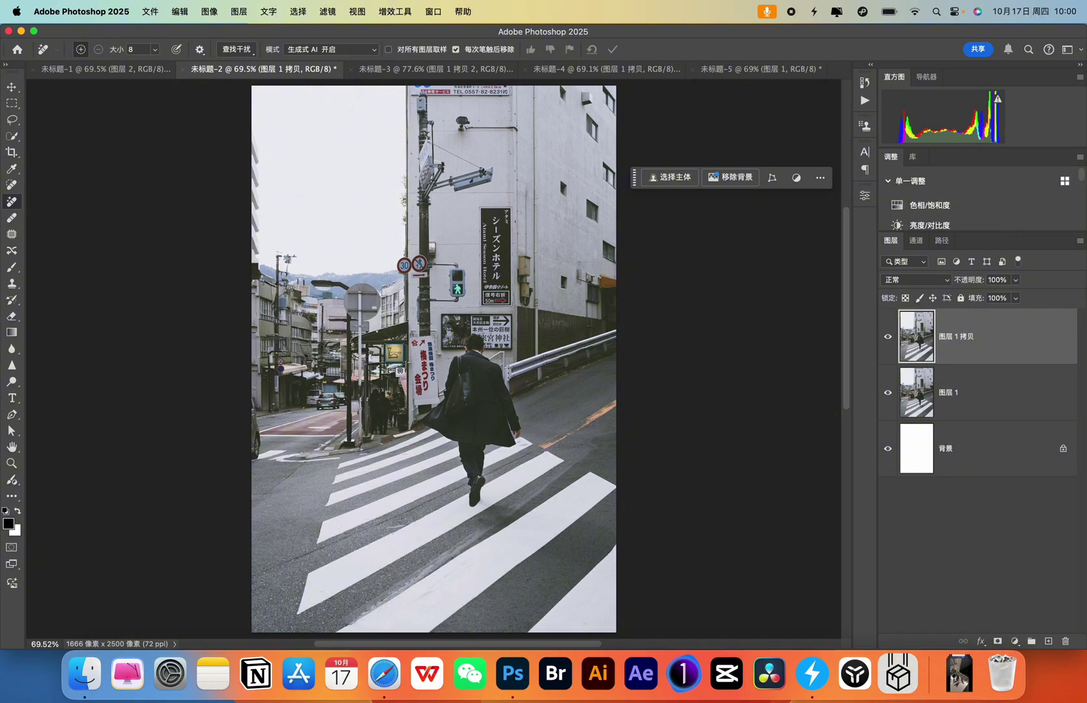
Step: In the couple photo, toggle the edited copy to compare the passersby with the café table
{"action": "left_click", "coordinate": [571, 69]}
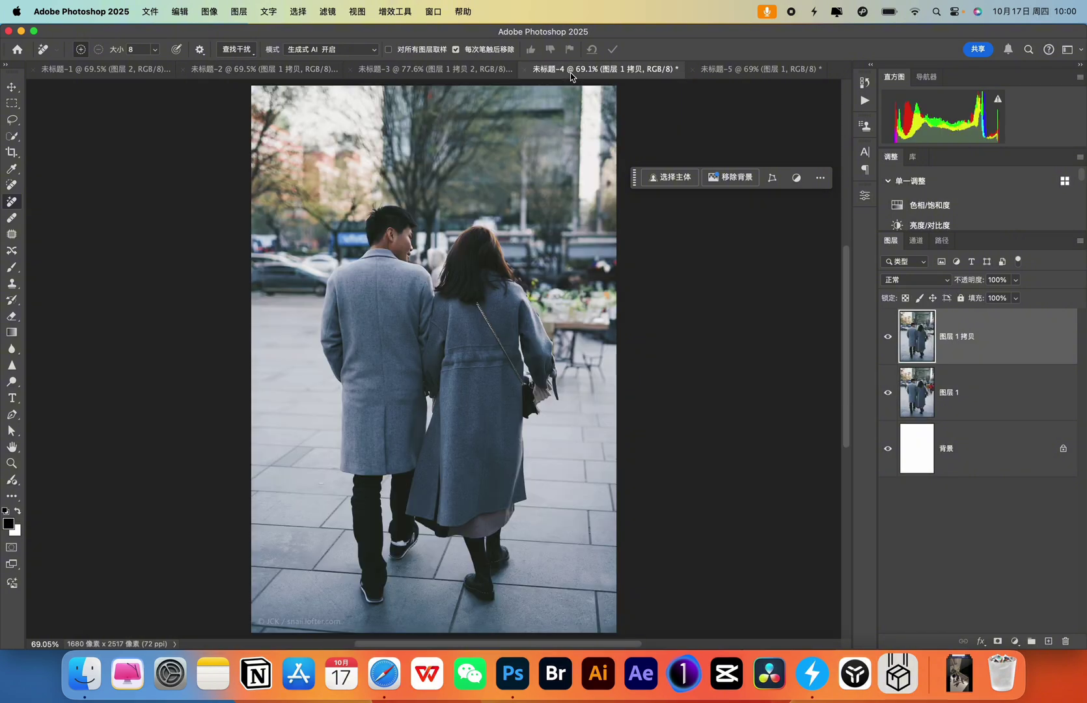
{"action": "left_click", "coordinate": [887, 337]}
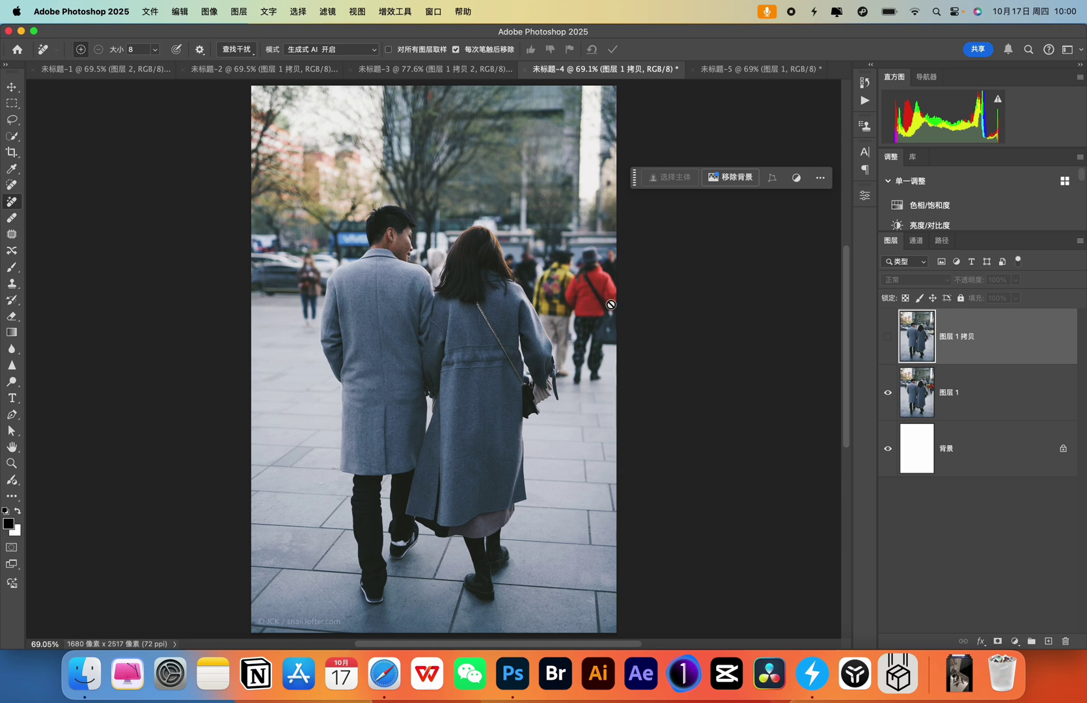
{"action": "left_click", "coordinate": [889, 339]}
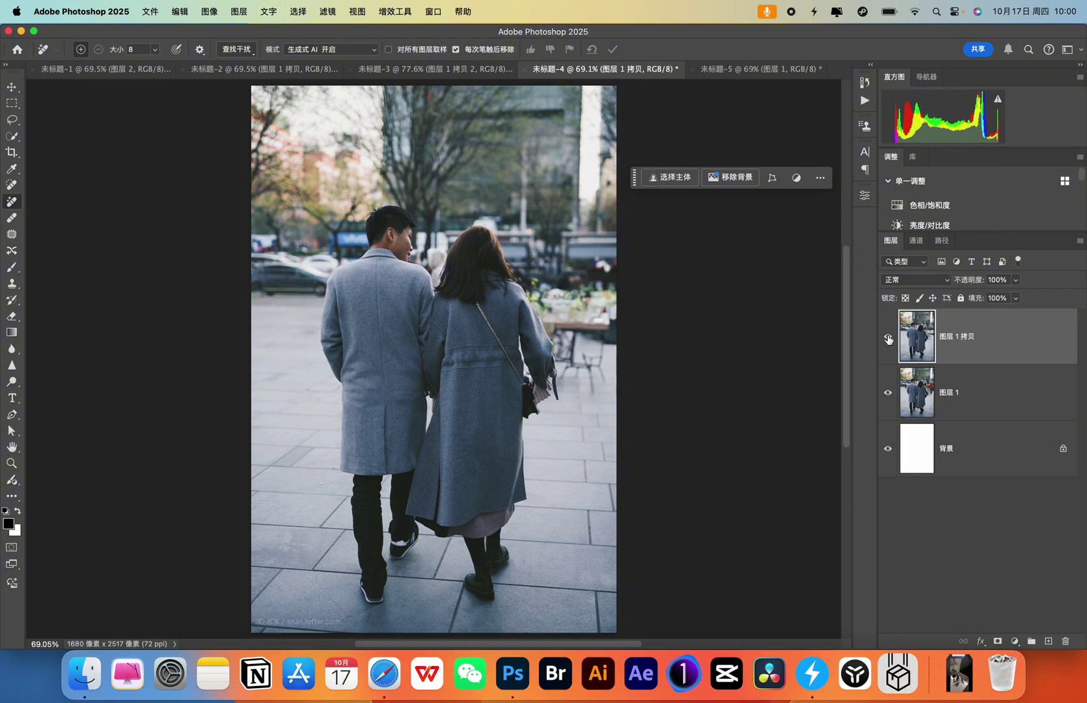
{"action": "left_click", "coordinate": [889, 339]}
{"action": "left_click", "coordinate": [889, 338]}
{"action": "left_click", "coordinate": [889, 338]}
{"action": "left_click", "coordinate": [889, 338]}
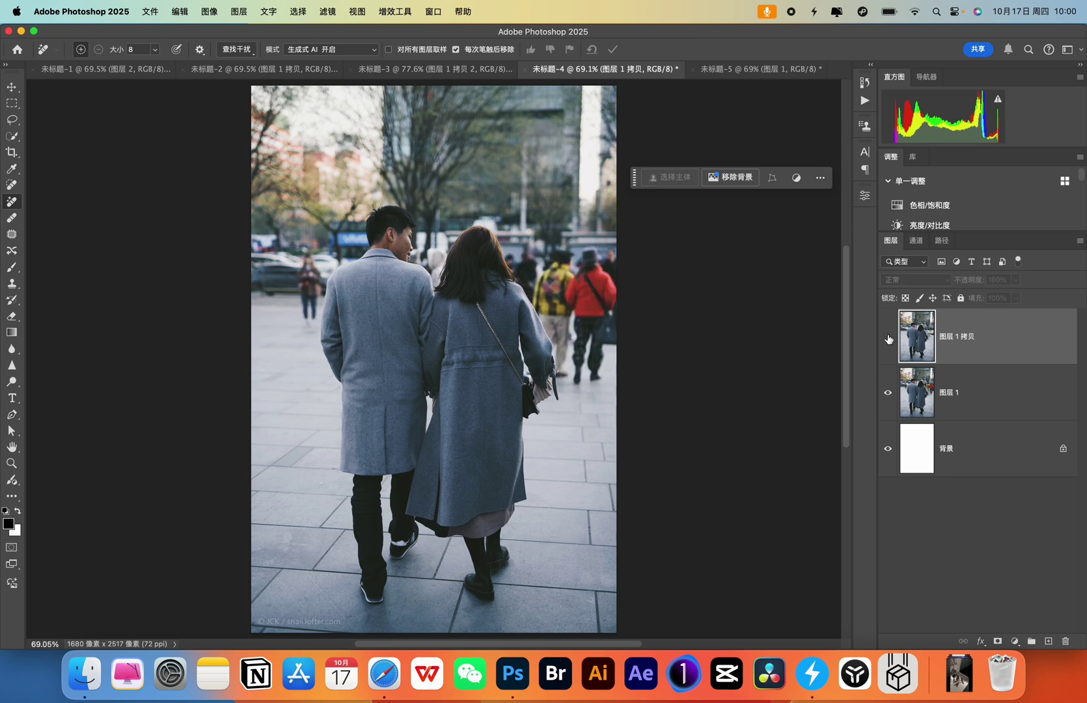
{"action": "left_click", "coordinate": [889, 338]}
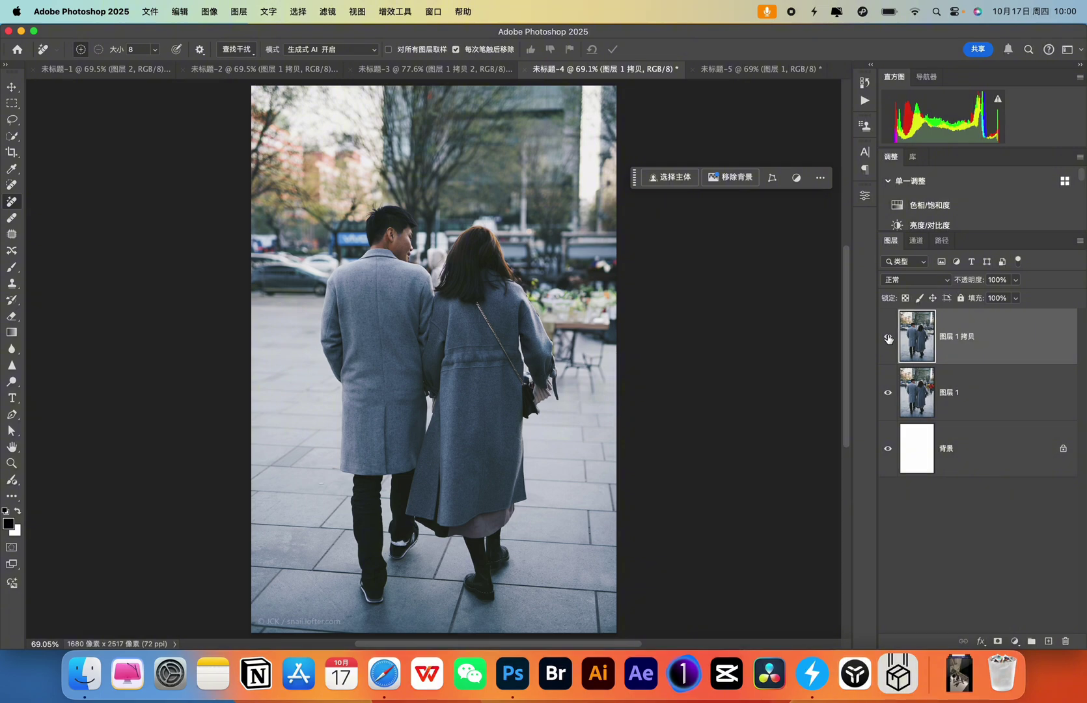
{"action": "left_click", "coordinate": [708, 69]}
Step: View the alley photo 未标题-5 full screen, then return to the standard window
{"action": "key", "text": "f"}
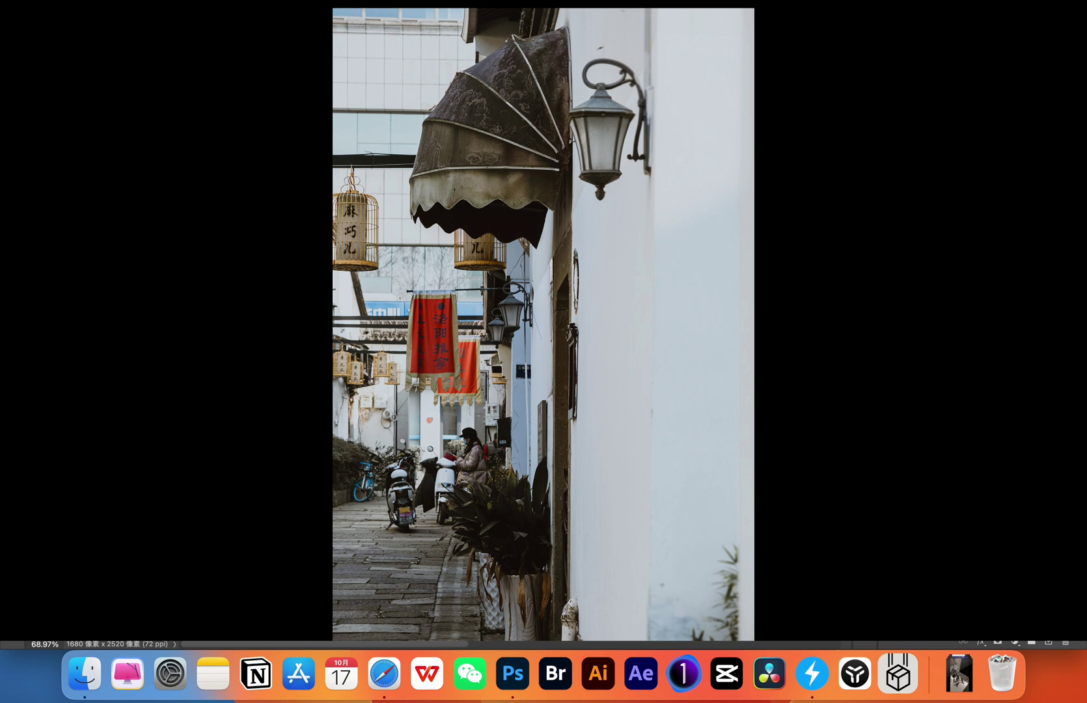
{"action": "key", "text": "f"}
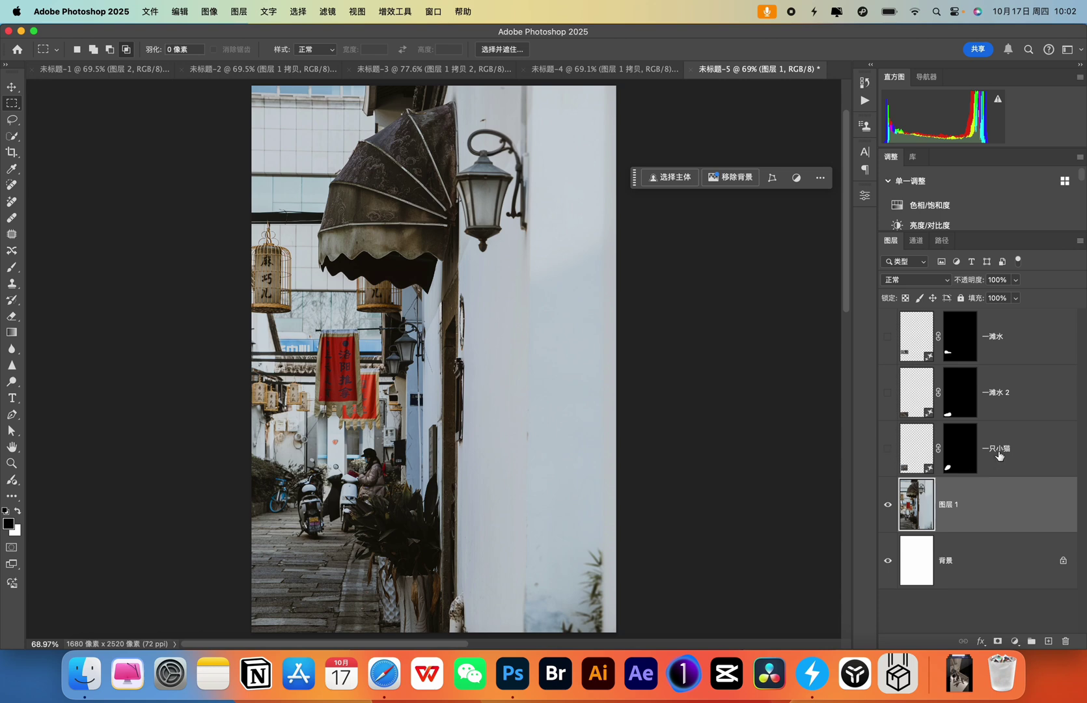
Step: Show and select the 一只小猫 layer, then cycle to variation 2/3, the orange-and-white cat
{"action": "left_click", "coordinate": [889, 449]}
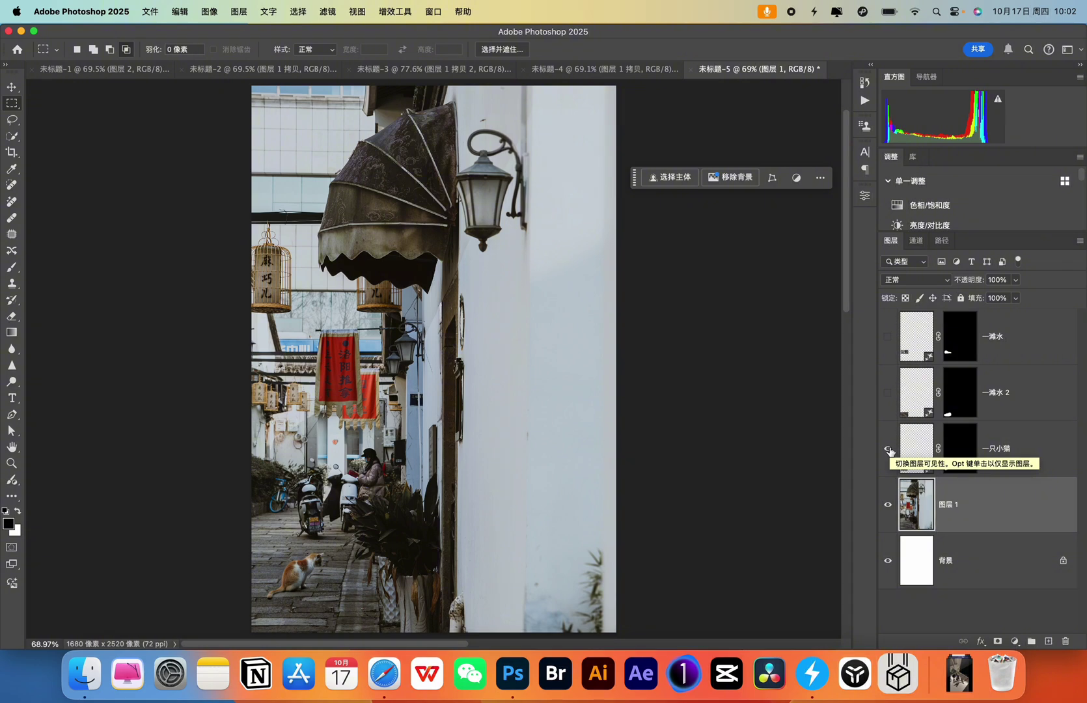
{"action": "left_click", "coordinate": [917, 449]}
{"action": "left_click", "coordinate": [726, 171]}
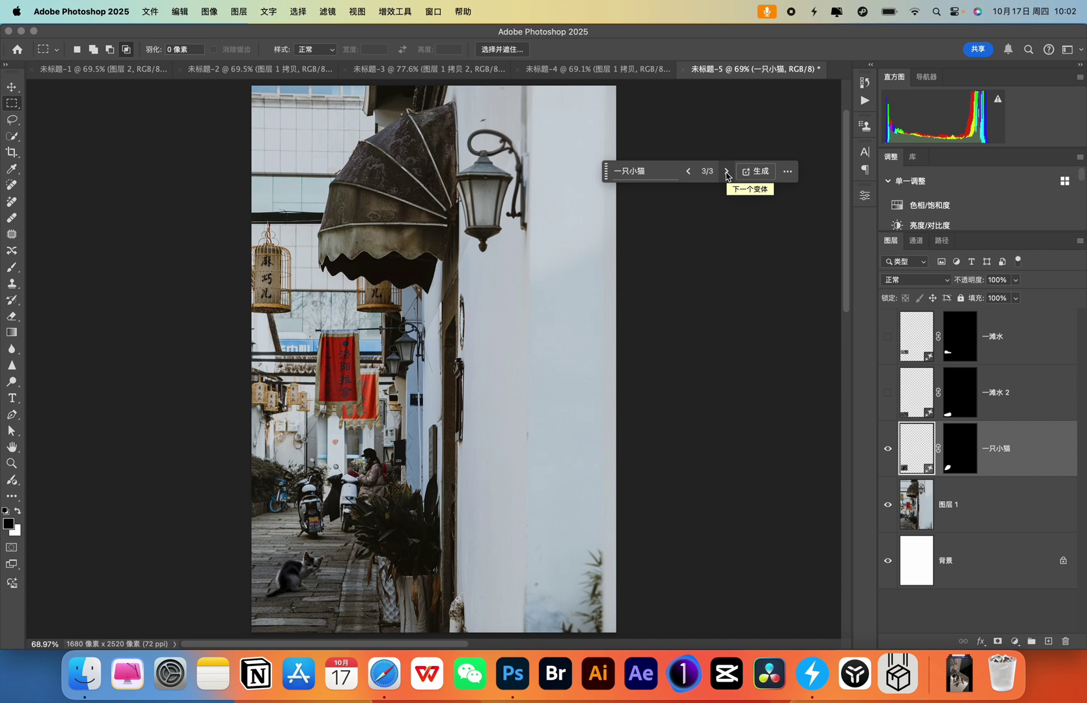
{"action": "left_click", "coordinate": [726, 171]}
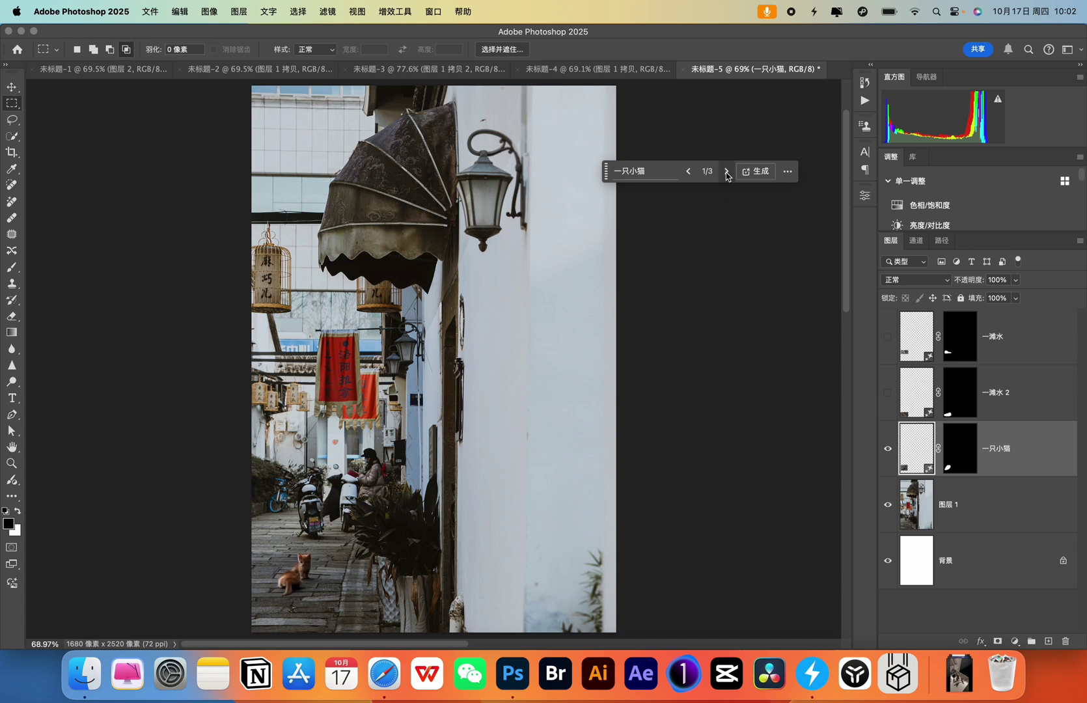
{"action": "left_click", "coordinate": [727, 171]}
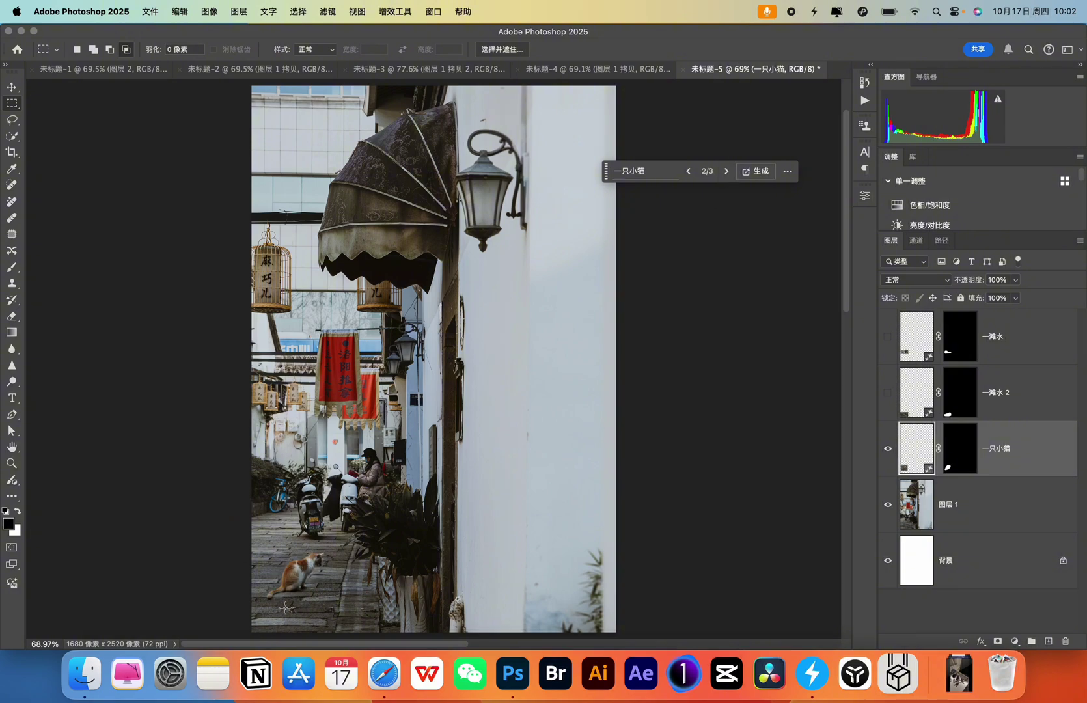
{"action": "key", "text": "z"}
{"action": "left_click_drag", "start_coordinate": [286, 608], "coordinate": [417, 610]}
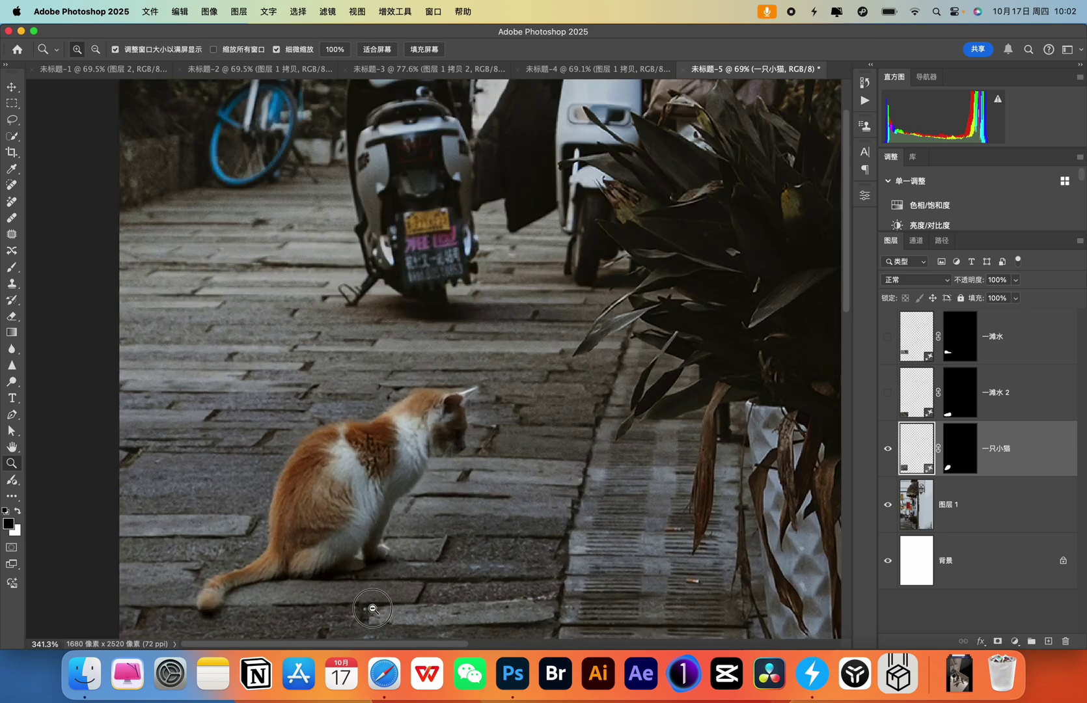
{"action": "key", "text": "m"}
{"action": "left_click_drag", "start_coordinate": [479, 506], "coordinate": [481, 363]}
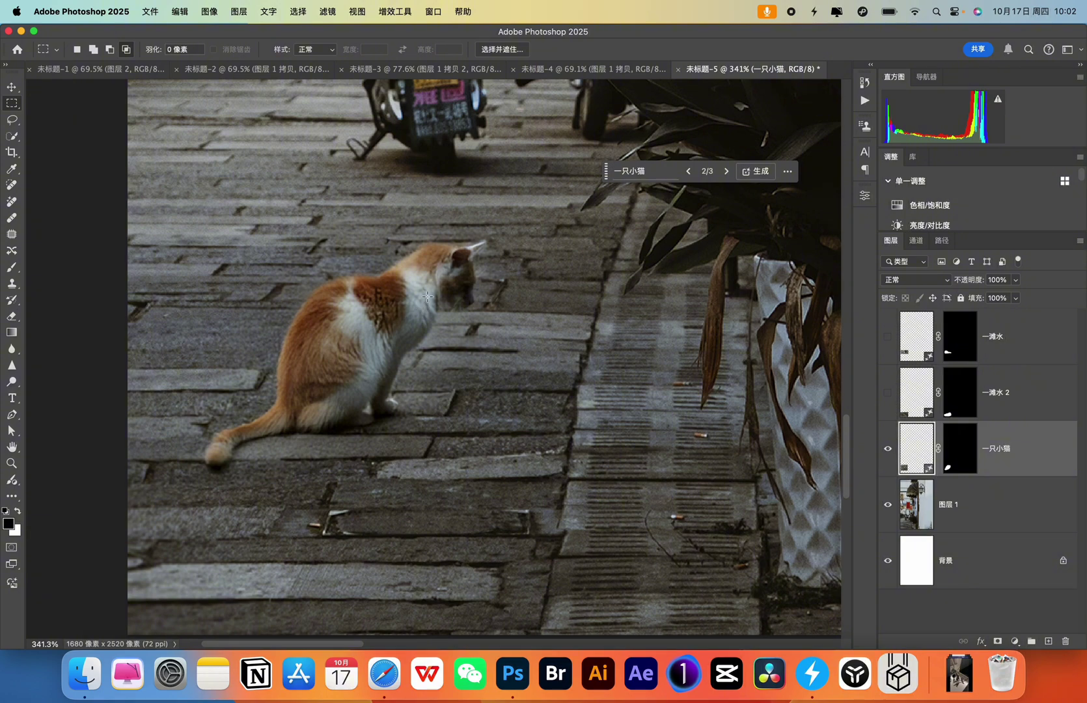
{"action": "left_click_drag", "start_coordinate": [401, 297], "coordinate": [415, 317]}
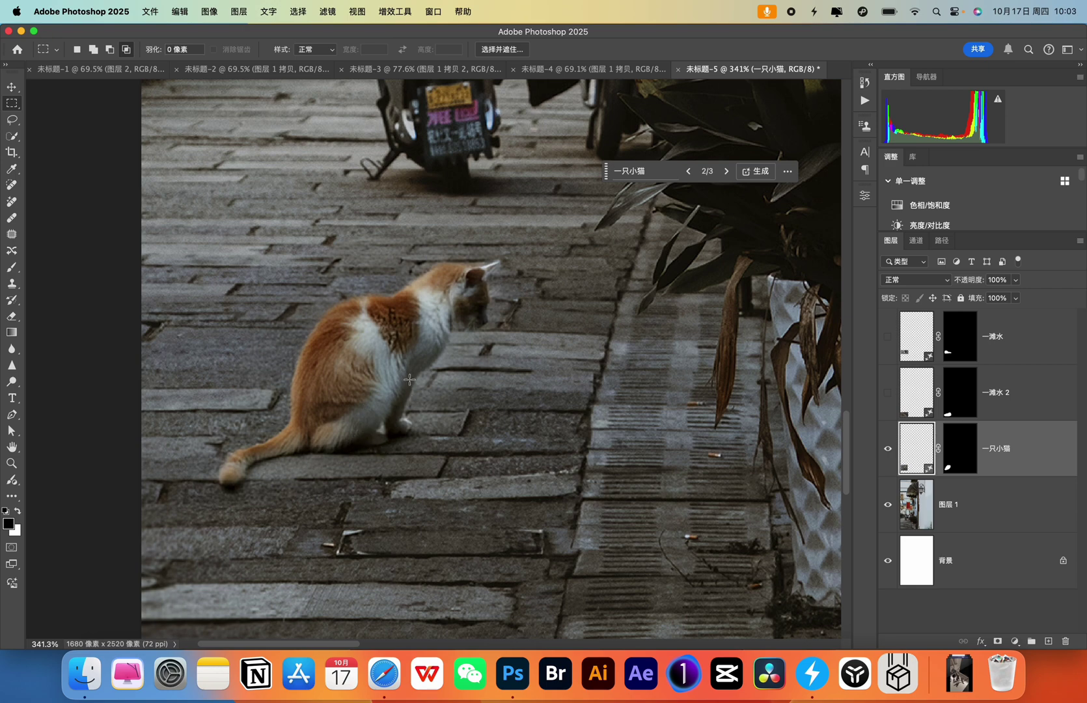
{"action": "left_click_drag", "start_coordinate": [447, 183], "coordinate": [402, 333]}
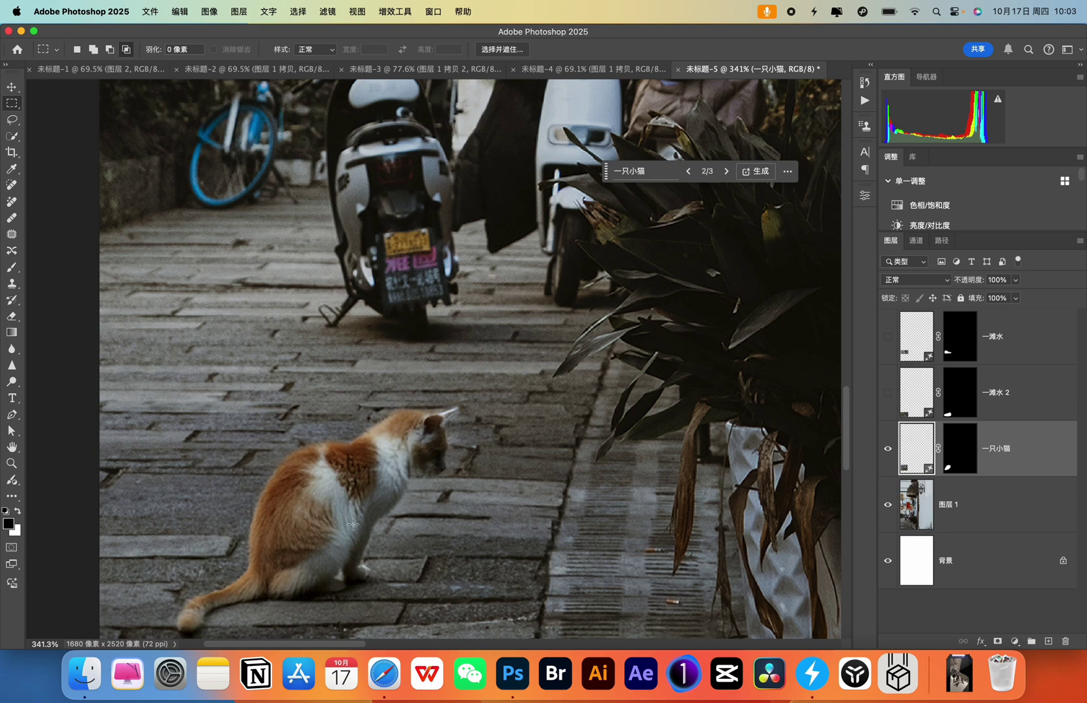
{"action": "left_click_drag", "start_coordinate": [365, 519], "coordinate": [412, 352]}
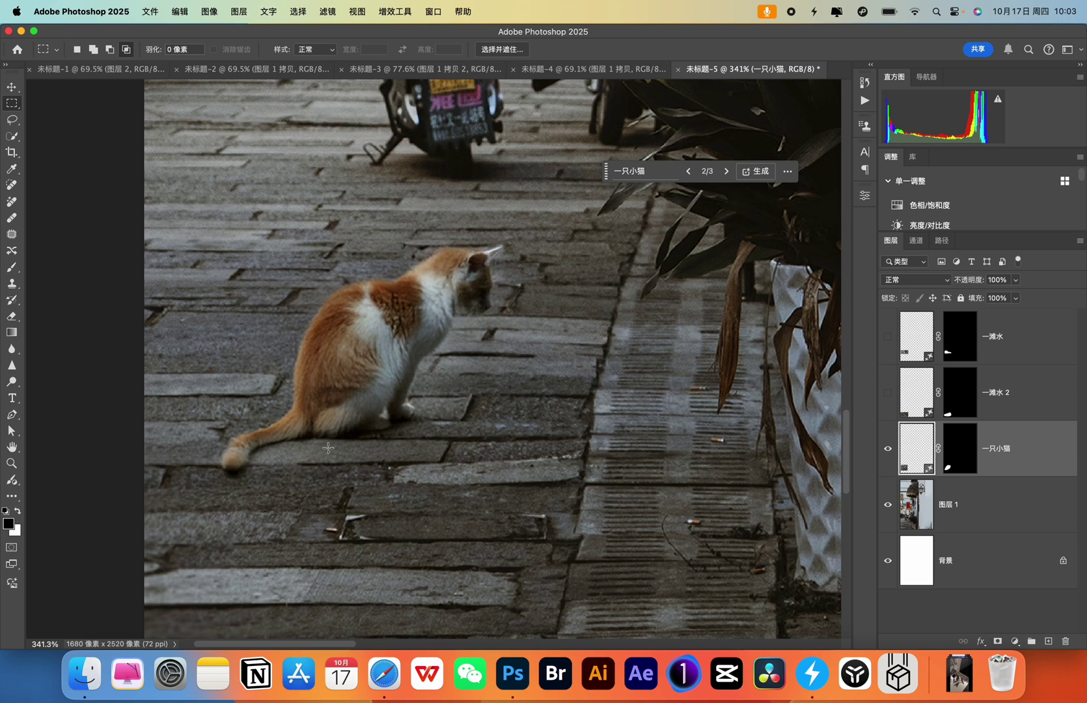
{"action": "key", "text": "z"}
{"action": "left_click", "coordinate": [319, 404], "text": "alt"}
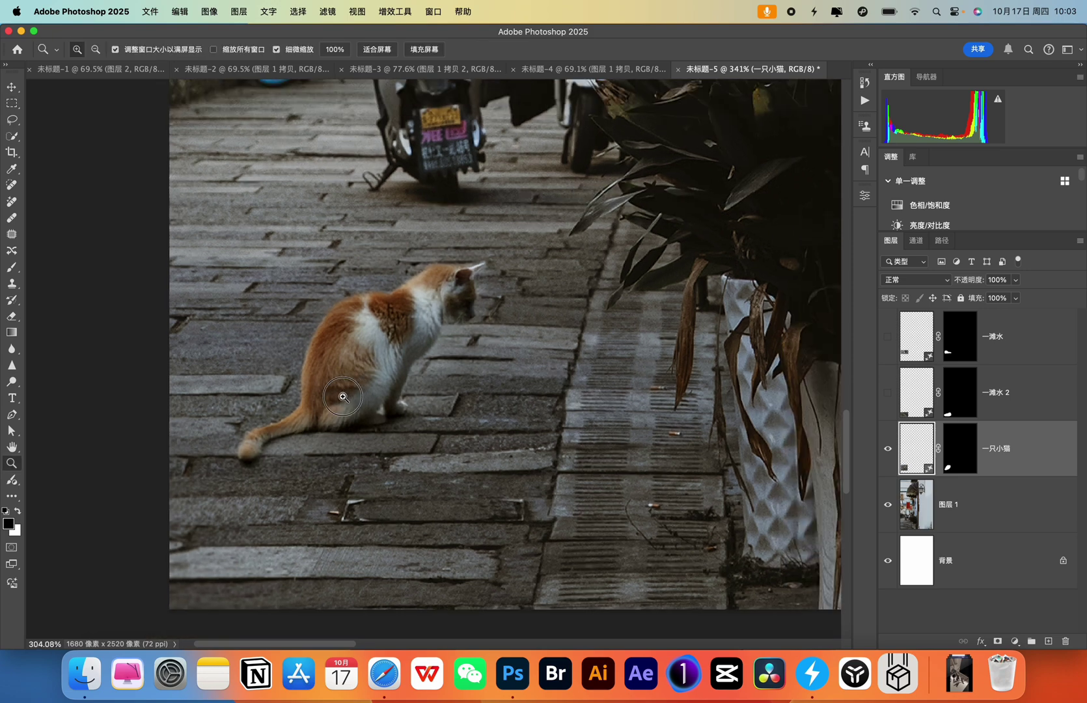
{"action": "left_click", "coordinate": [319, 404]}
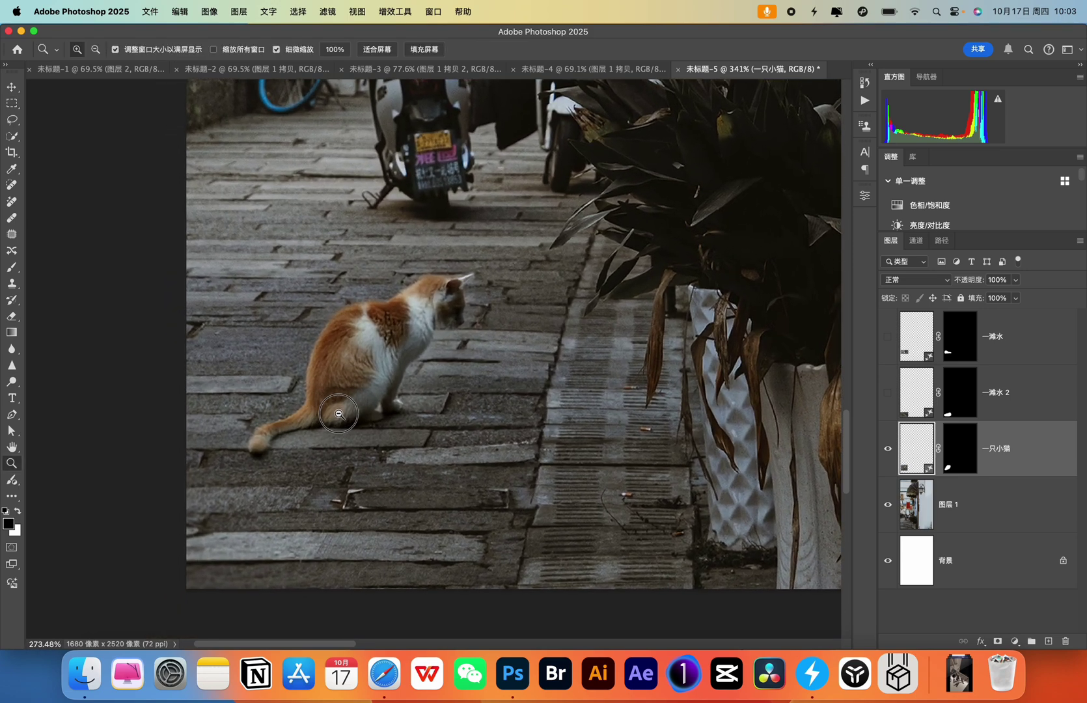
{"action": "key", "text": "m"}
{"action": "left_click_drag", "start_coordinate": [428, 452], "coordinate": [430, 353]}
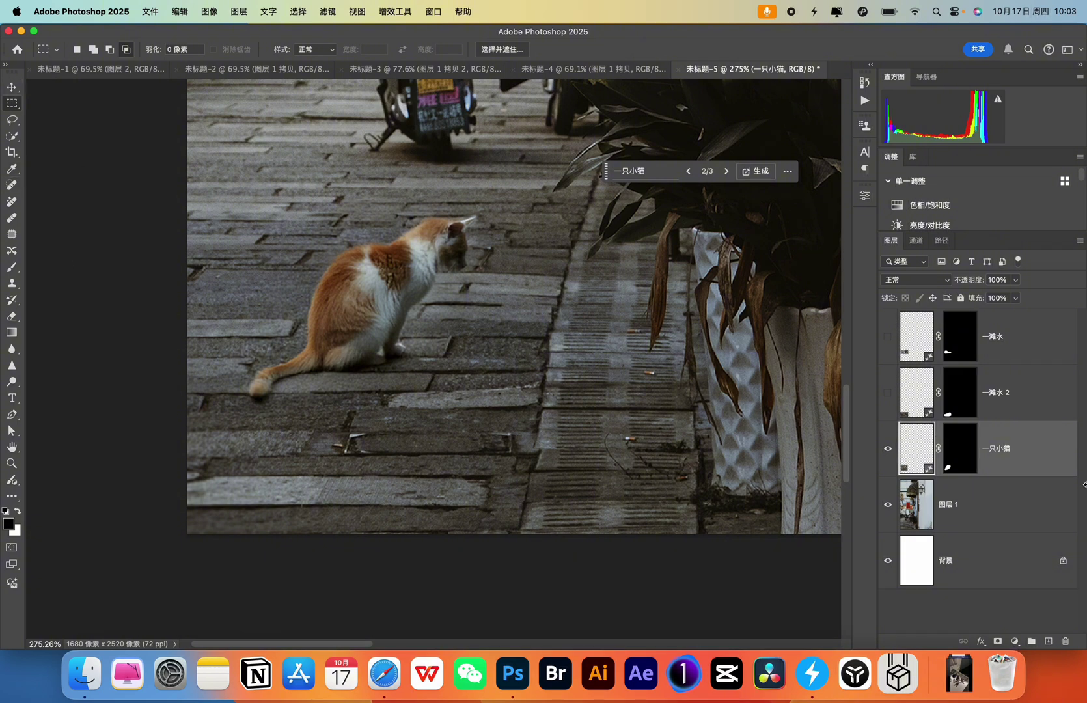
Step: Load the 一只小猫 mask as a selection, clear it, then load the 一滩水 2 mask selection
{"action": "left_click", "coordinate": [964, 444], "text": "super"}
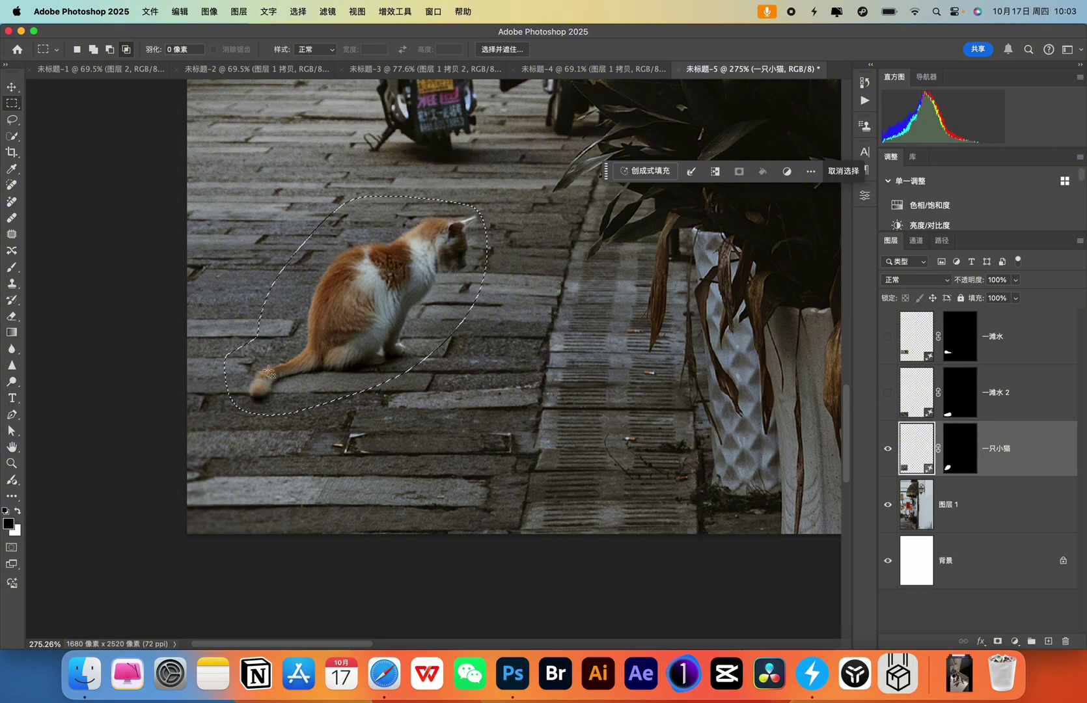
{"action": "left_click", "coordinate": [437, 293]}
{"action": "left_click_drag", "start_coordinate": [948, 401], "coordinate": [966, 403]}
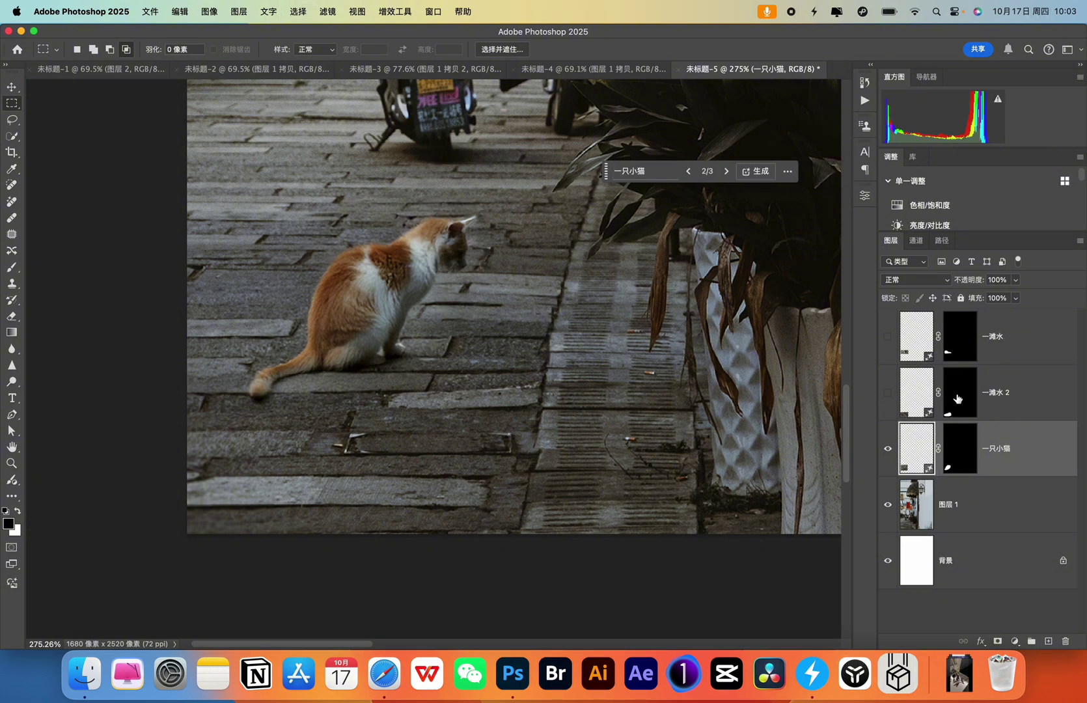
{"action": "left_click", "coordinate": [967, 404], "text": "super"}
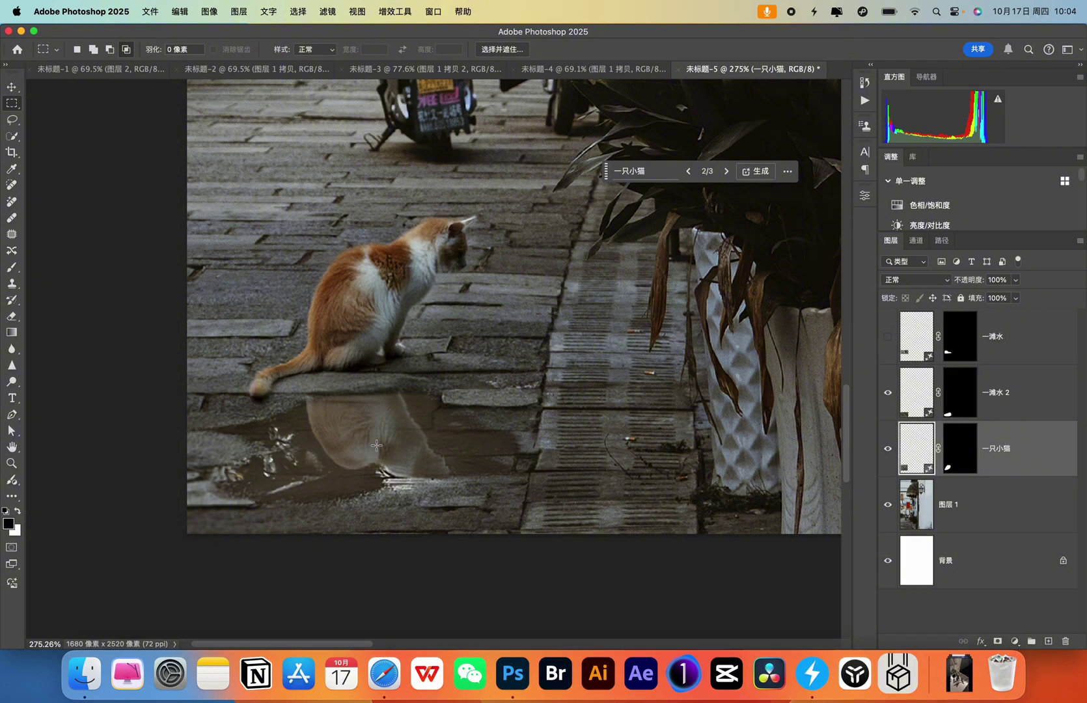
Step: Zoom out to the whole street scene, then in on the scooters and cat
{"action": "key", "text": "z"}
{"action": "mouse_move", "coordinate": [422, 405]}
{"action": "left_mouse_down"}
{"action": "mouse_move", "coordinate": [347, 472]}
{"action": "mouse_move", "coordinate": [410, 483]}
{"action": "left_mouse_up"}
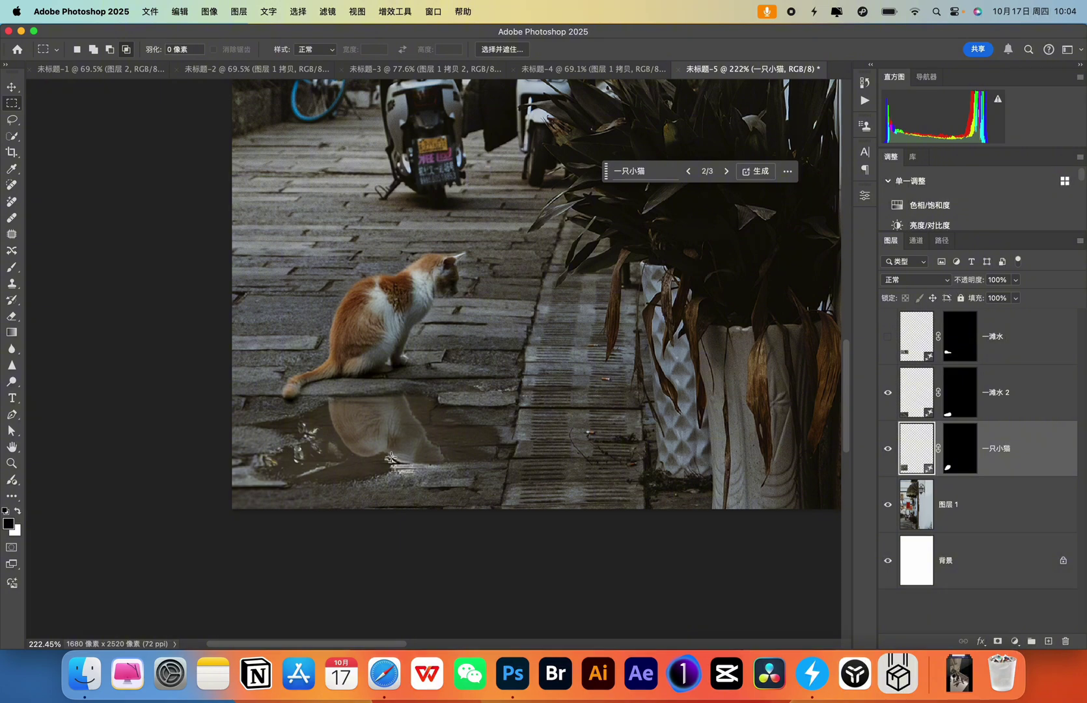
{"action": "scroll", "coordinate": [404, 468], "scroll_direction": "up", "scroll_amount": 5}
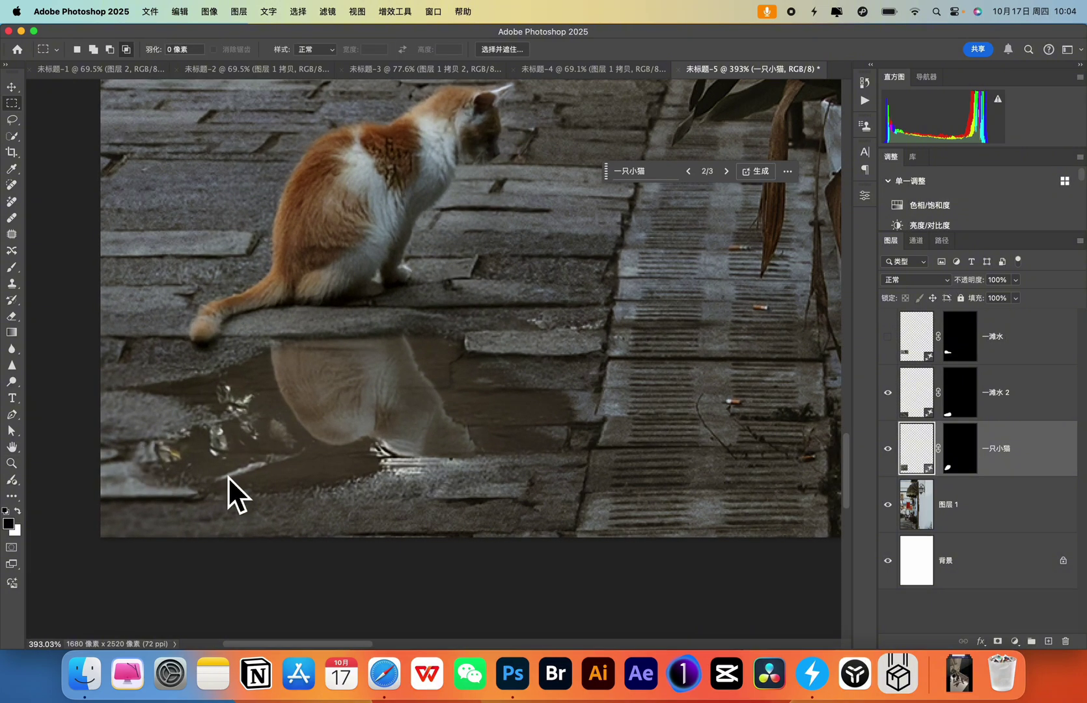
{"action": "key", "text": "z"}
{"action": "left_click_drag", "start_coordinate": [415, 383], "coordinate": [369, 420]}
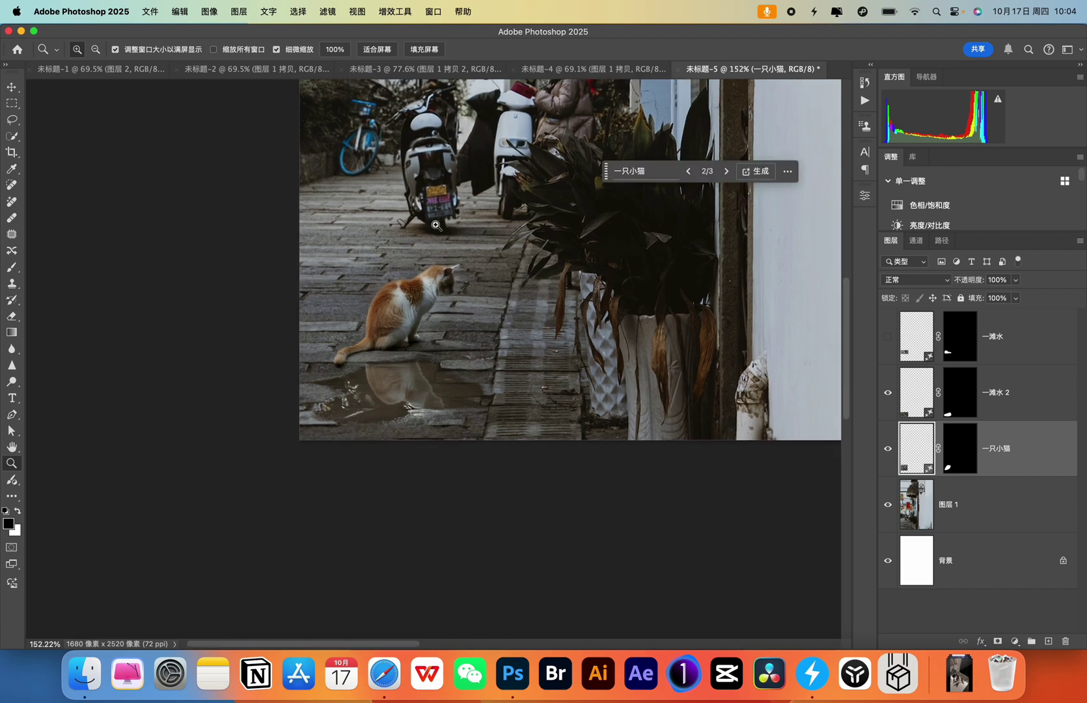
{"action": "left_click_drag", "start_coordinate": [431, 227], "coordinate": [483, 282]}
{"action": "key", "text": "m"}
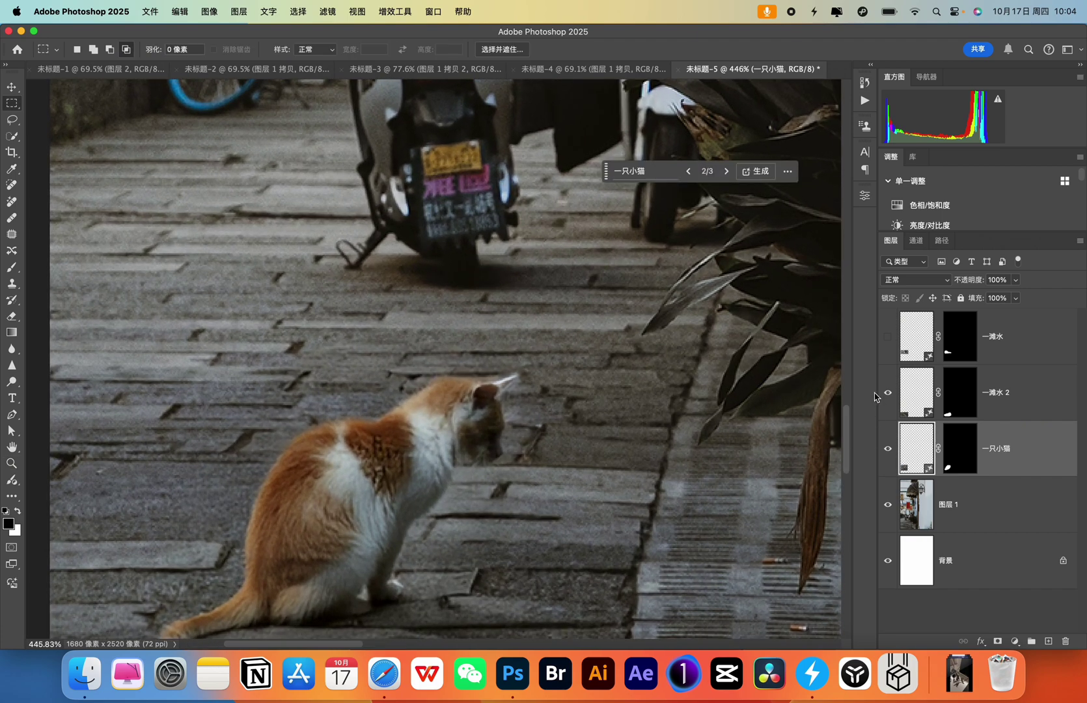
Step: Show the 一滩水 layer and zoom in and out to inspect the puddle beneath the scooters
{"action": "left_click", "coordinate": [887, 336]}
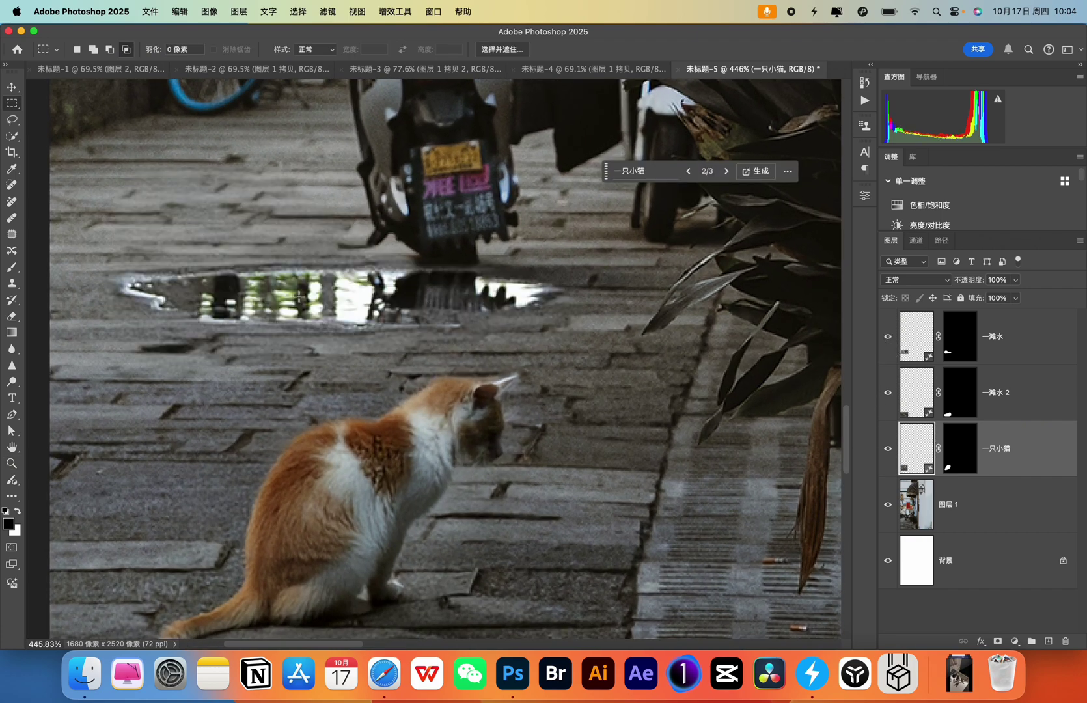
{"action": "mouse_move", "coordinate": [338, 338]}
{"action": "left_mouse_down"}
{"action": "mouse_move", "coordinate": [252, 402]}
{"action": "mouse_move", "coordinate": [290, 434]}
{"action": "mouse_move", "coordinate": [389, 346]}
{"action": "mouse_move", "coordinate": [442, 412]}
{"action": "left_mouse_up"}
{"action": "key", "text": "m"}
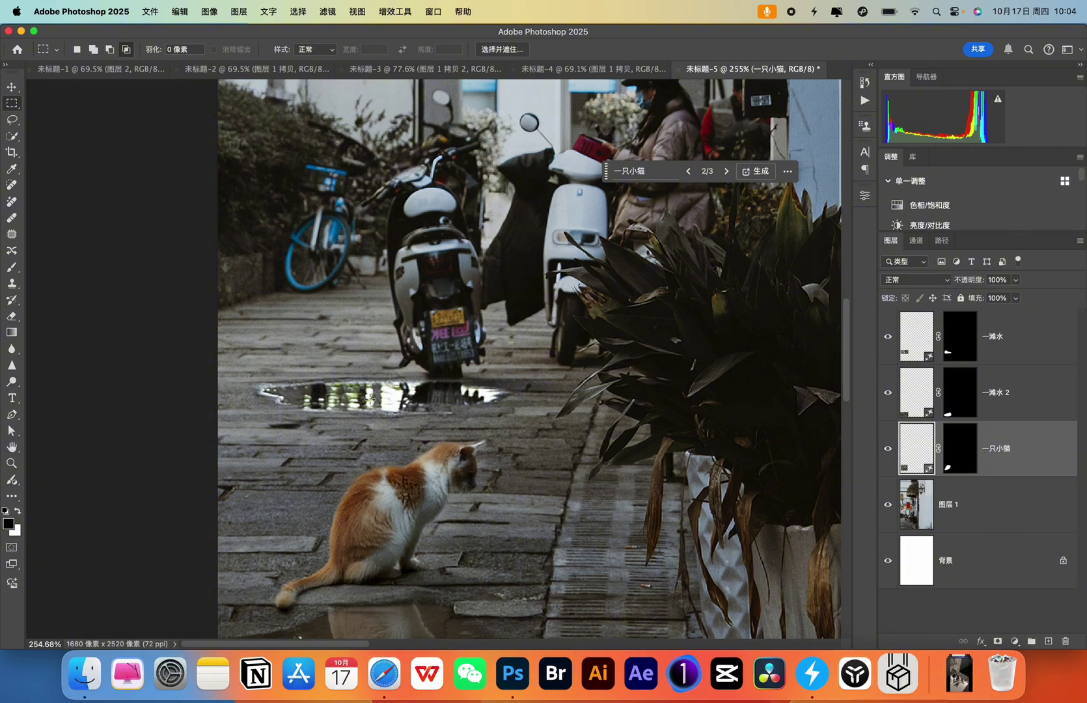
{"action": "key", "text": "z"}
{"action": "left_click_drag", "start_coordinate": [454, 399], "coordinate": [485, 421]}
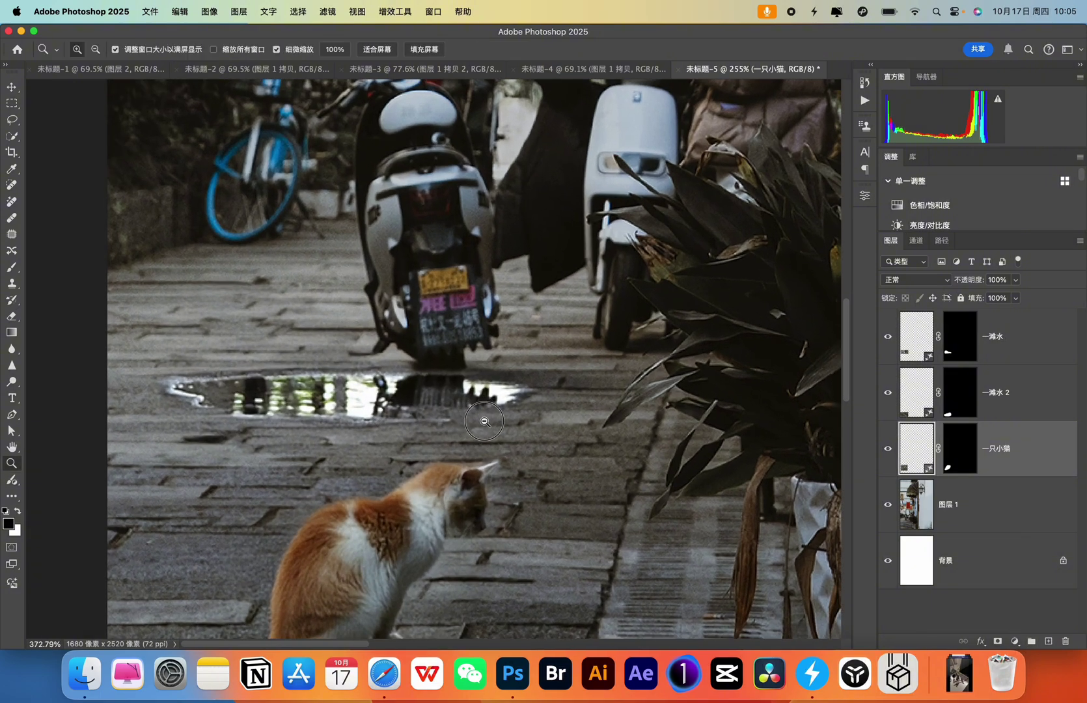
{"action": "key", "text": "m"}
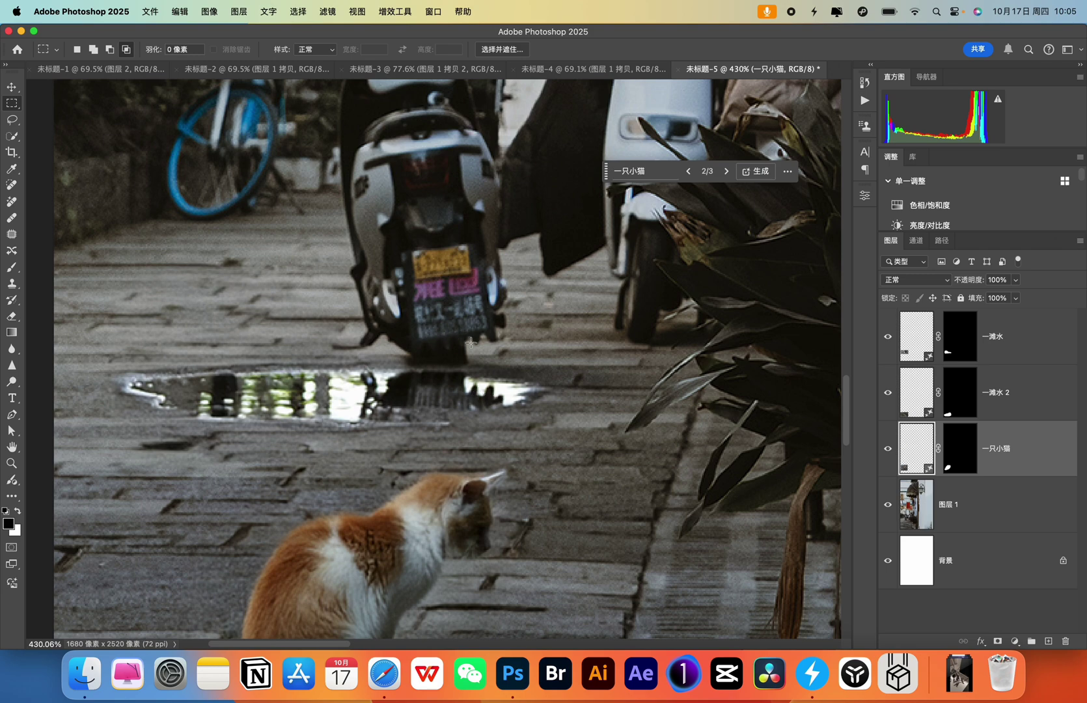
{"action": "key", "text": "z"}
{"action": "left_click_drag", "start_coordinate": [472, 386], "coordinate": [407, 395]}
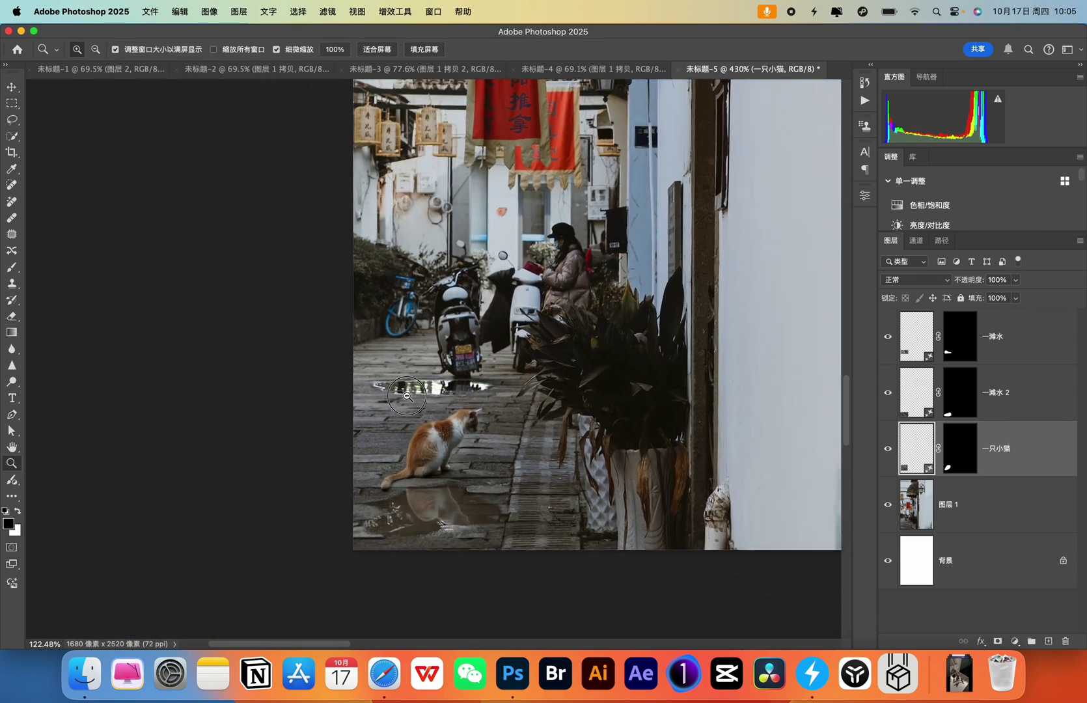
{"action": "key", "text": "m"}
{"action": "scroll", "coordinate": [428, 405], "scroll_direction": "down", "scroll_amount": 2}
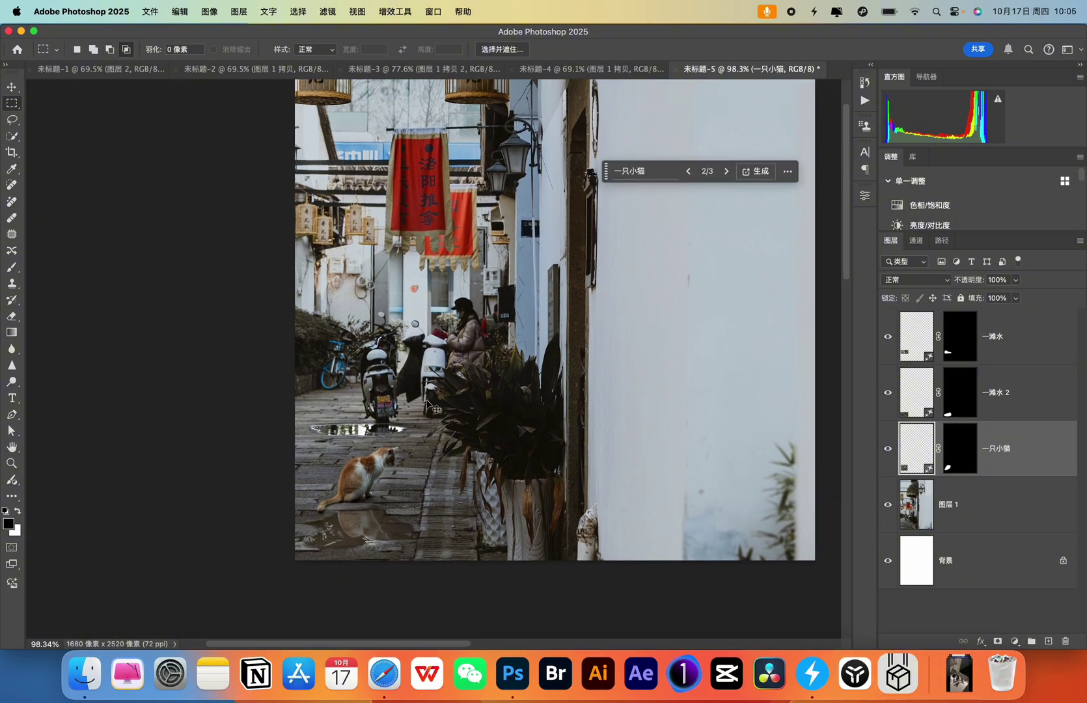
Step: Hide the 一滩水 layer, removing the puddle under the scooters
{"action": "scroll", "coordinate": [428, 404], "scroll_direction": "down", "scroll_amount": 2}
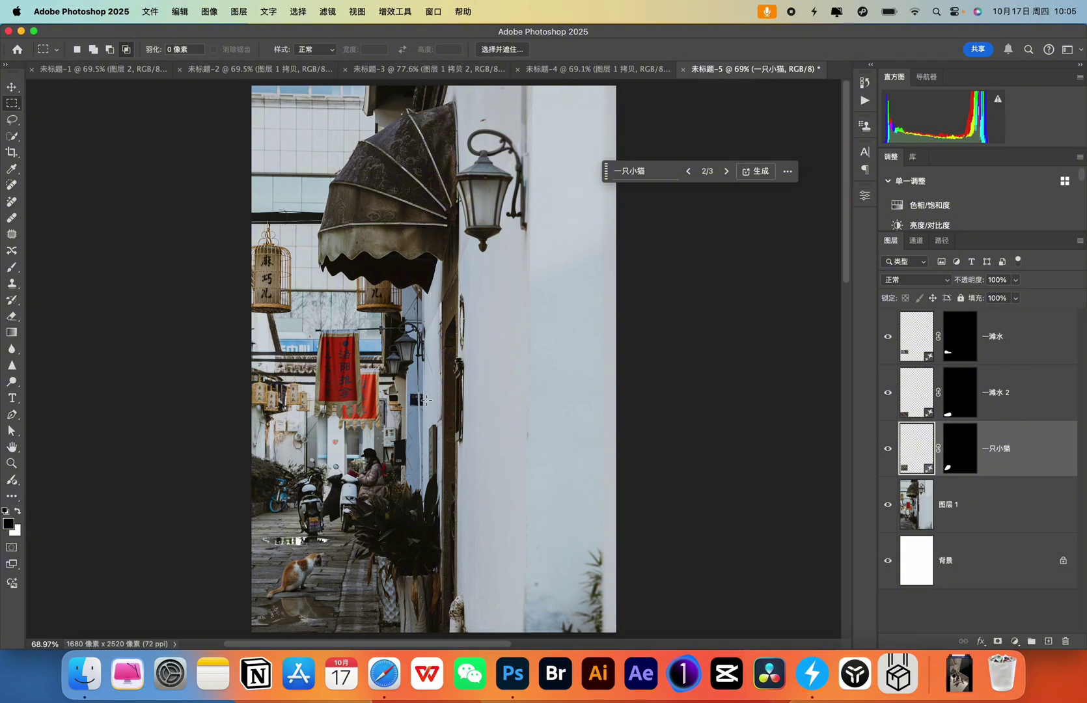
{"action": "left_click", "coordinate": [886, 337]}
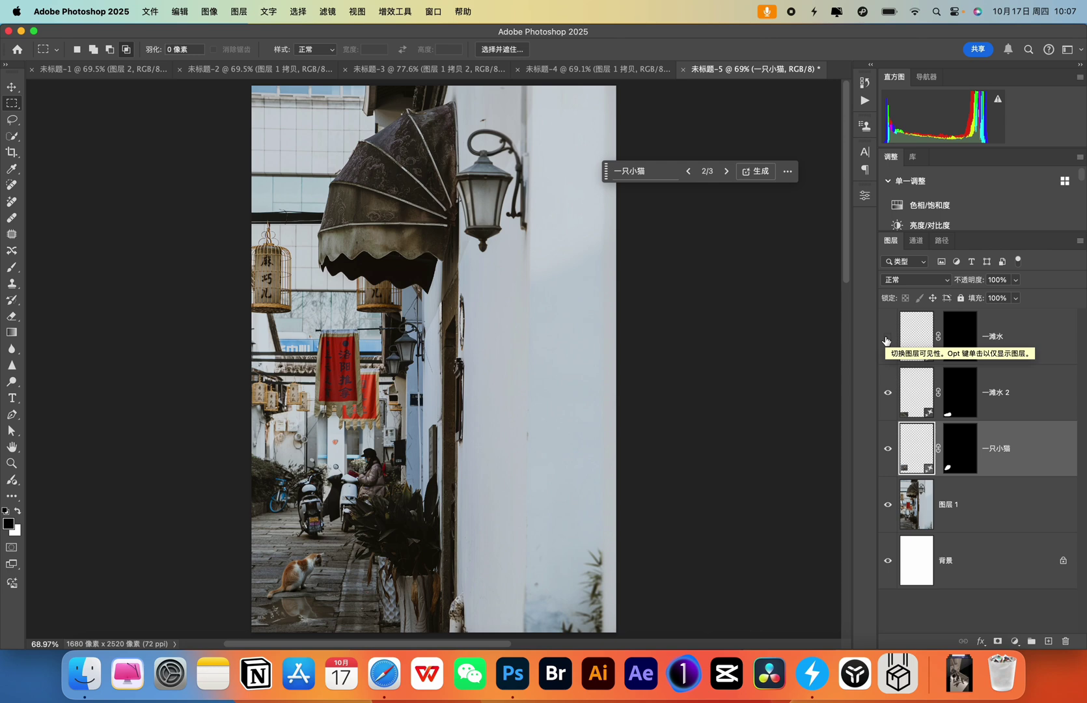